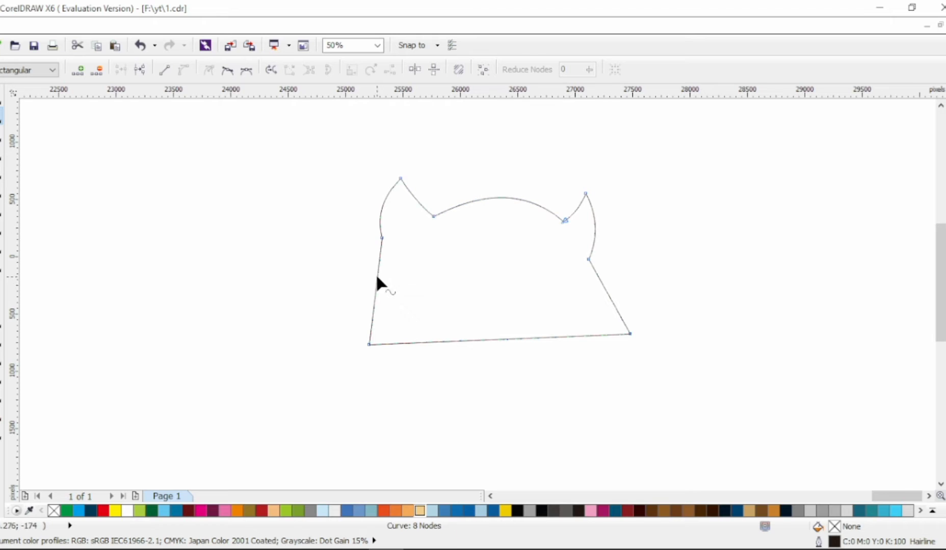
Bend the head outline's straight bottom and side edges into curves and add a node near its lower-right corner
drag(513, 346, 502, 397)
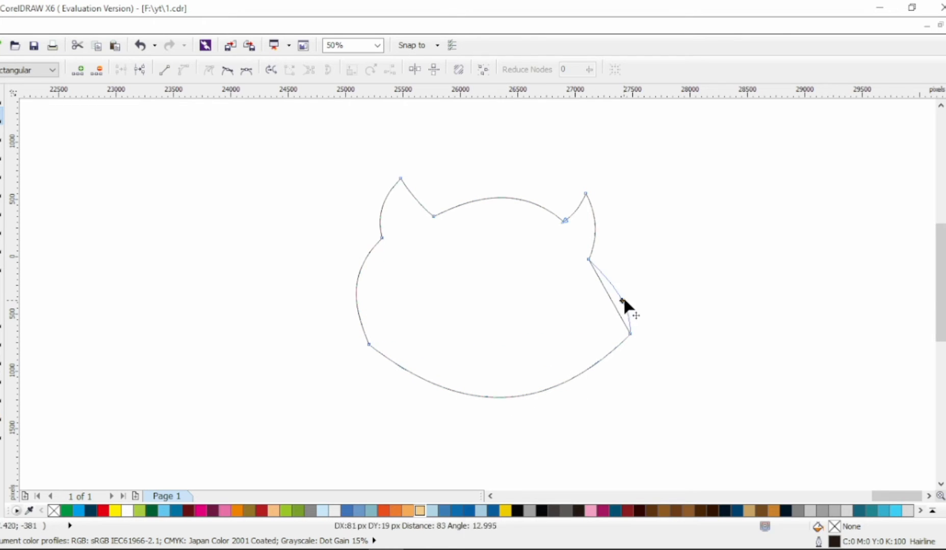
double_click(609, 353)
mouse_move(608, 352)
mouse_down()
mouse_move(600, 335)
mouse_move(620, 337)
mouse_move(602, 339)
mouse_up()
drag(608, 275, 601, 278)
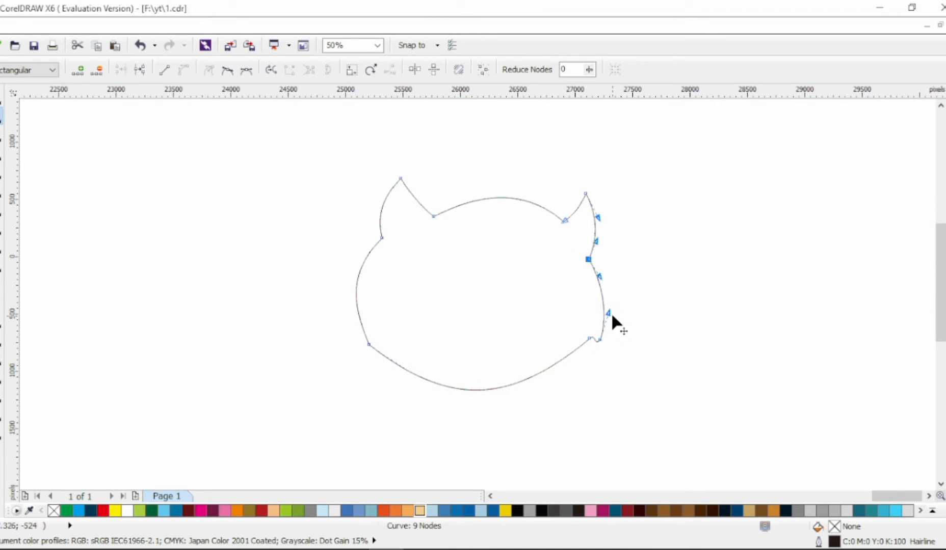
Reshape the nodes and curve handles at the head's lower-right corner into a small pointed fur notch
scroll(596, 353, up, 1)
drag(608, 314, 584, 321)
scroll(585, 321, up, 2)
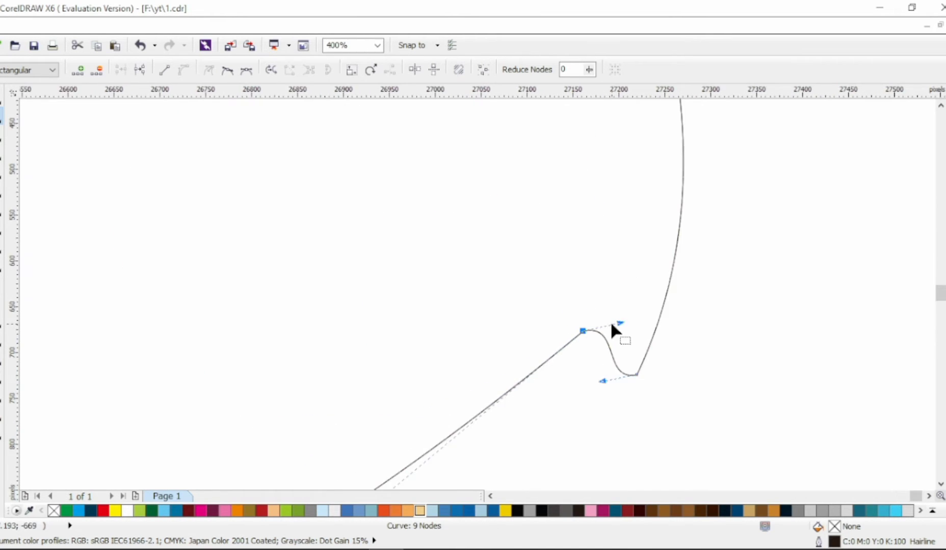
drag(602, 381, 633, 372)
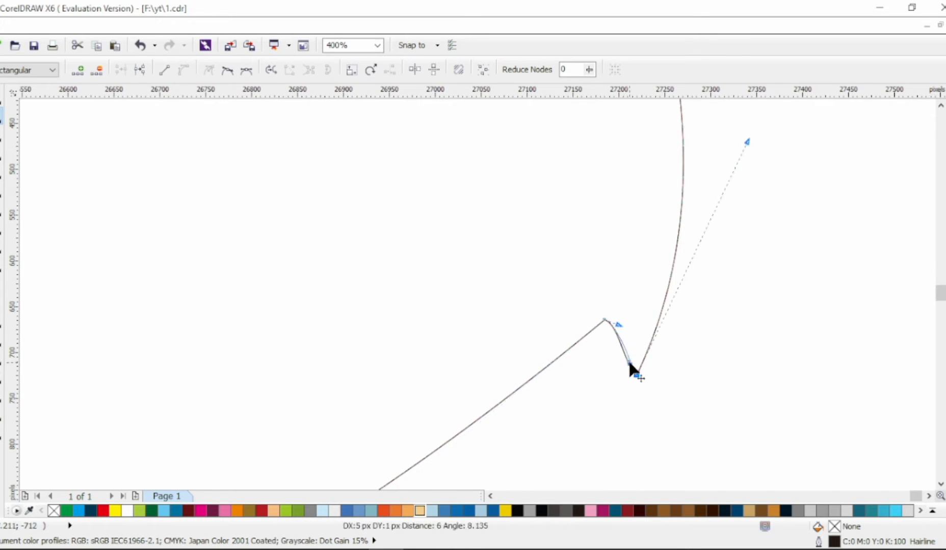
scroll(618, 322, down, 2)
scroll(542, 362, down, 1)
Round out the chin curve and add a notch with two cusp nodes at the head's lower-left corner
drag(503, 408, 560, 433)
drag(436, 417, 411, 426)
double_click(368, 367)
drag(367, 366, 367, 349)
shift+click(356, 355)
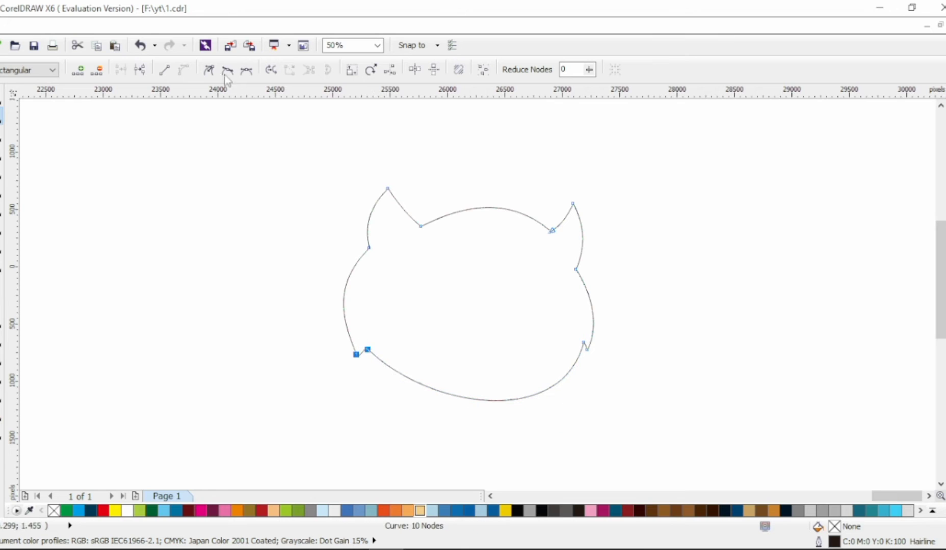
click(210, 71)
click(382, 388)
Refine the lower-left notch and adjust the curves of the adjoining chin and left cheek
scroll(382, 388, up, 1)
drag(353, 310, 347, 310)
drag(418, 378, 433, 460)
scroll(505, 226, down, 1)
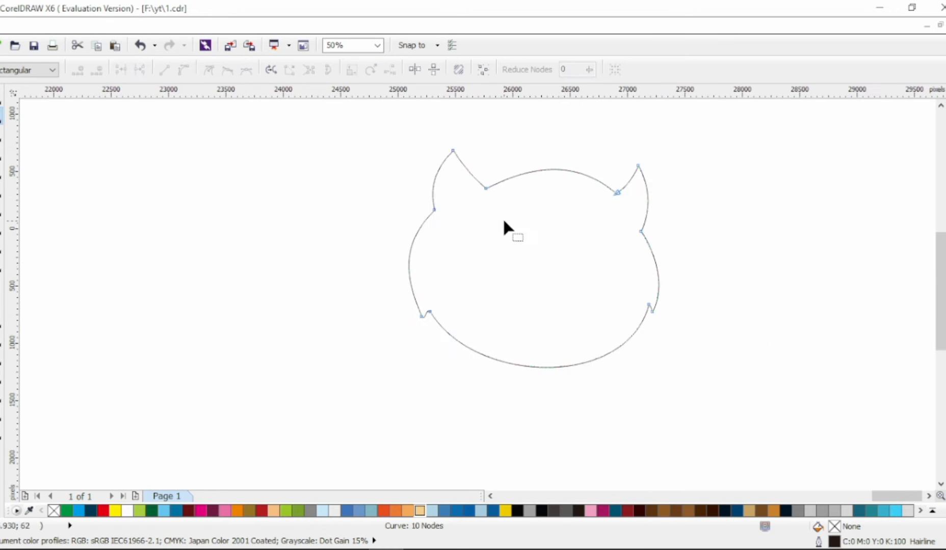
click(429, 319)
click(432, 212)
click(391, 227)
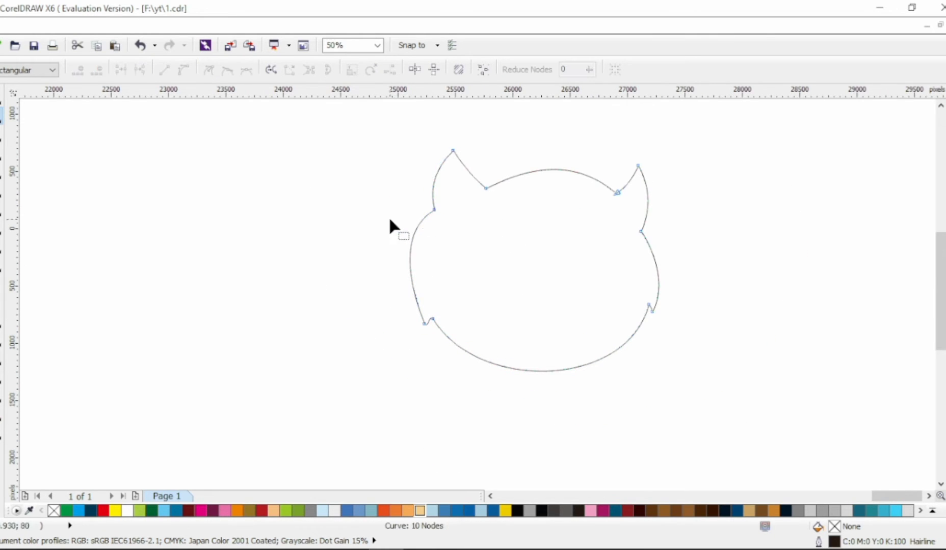
click(434, 209)
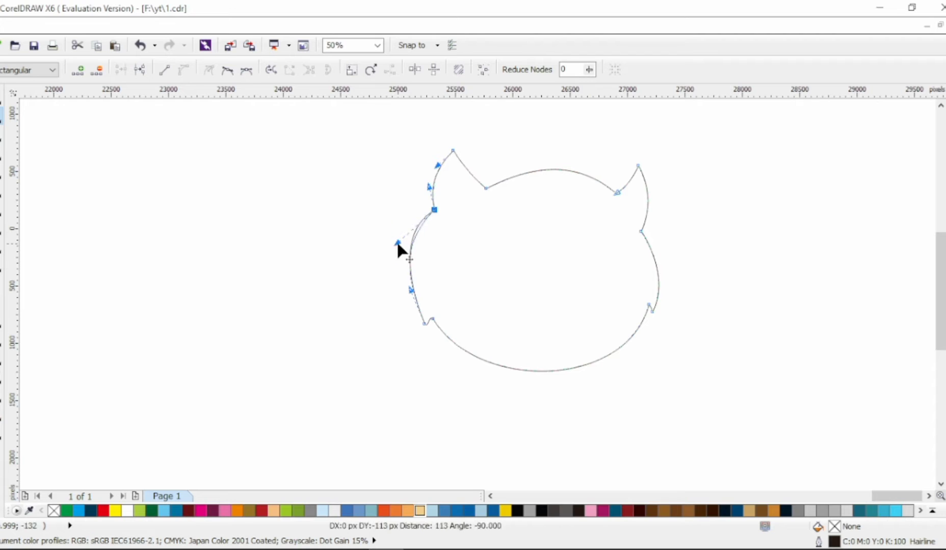
Even out the curve across the top of the head between the two ears
click(525, 168)
click(486, 188)
drag(531, 166, 518, 165)
click(615, 193)
Fill the head with tan C25 M38 Y64 K0, remove its outline and shift it slightly left and down
click(1, 96)
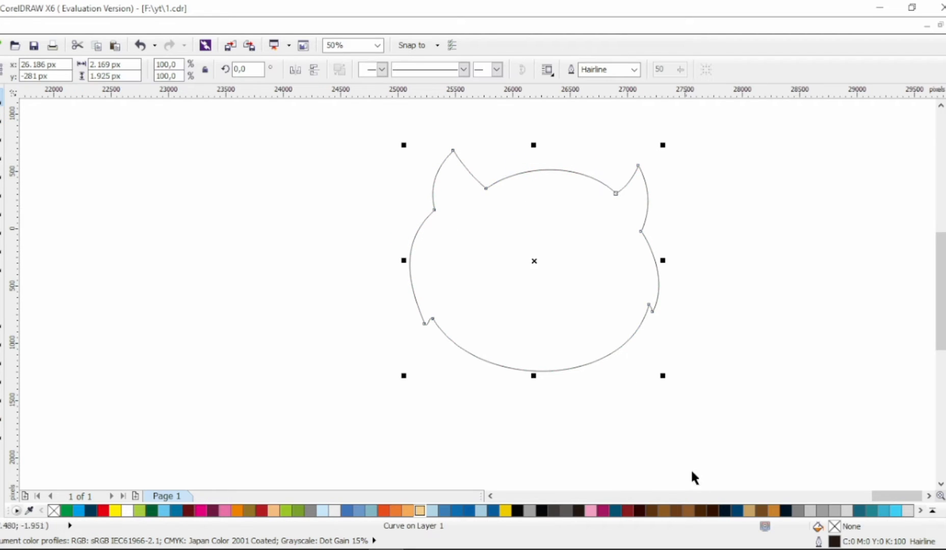
click(749, 511)
right_click(945, 117)
drag(623, 268, 597, 273)
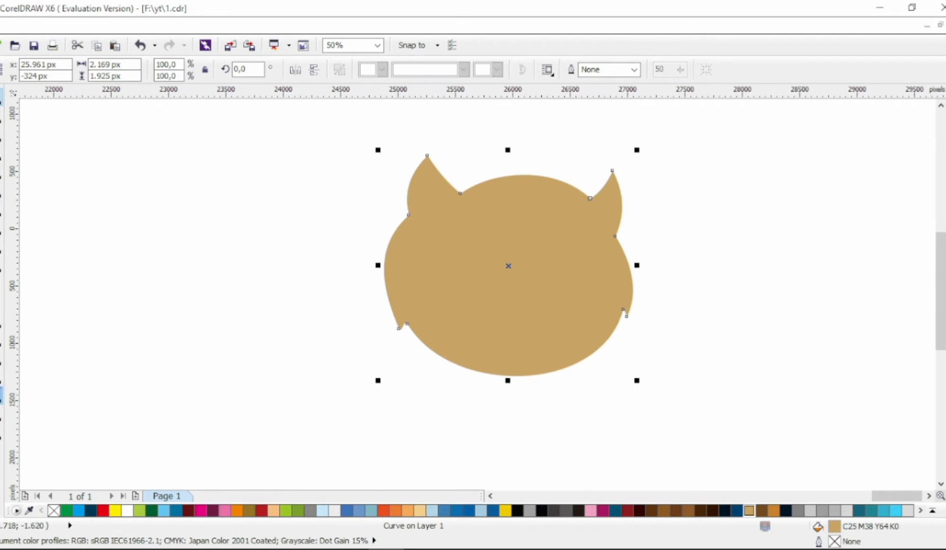
Add a one-step outside contour in black with a 50 px offset around the head
click(2, 358)
click(313, 70)
key(Return)
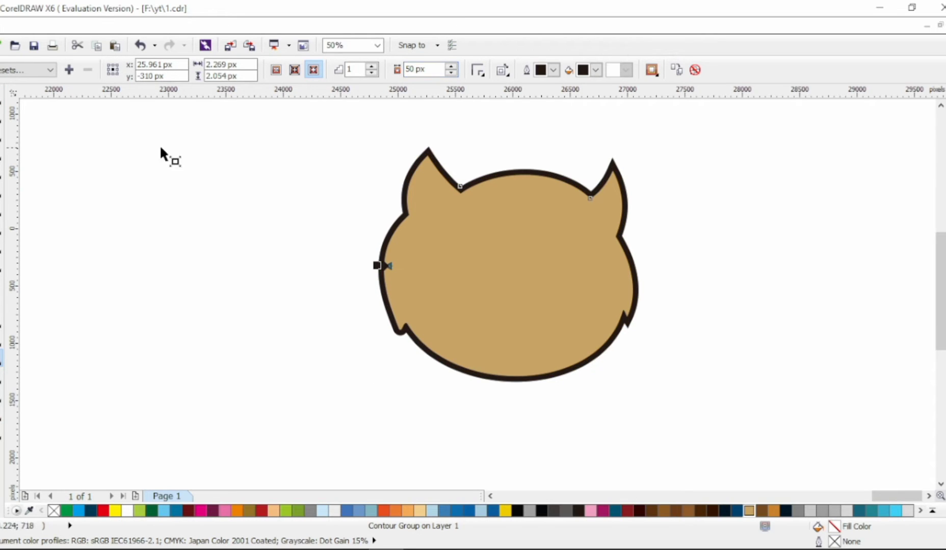
key(space)
Scale the head and contour down to about 1,722 px wide and break the contour group apart
scroll(614, 152, up, 2)
scroll(584, 230, down, 1)
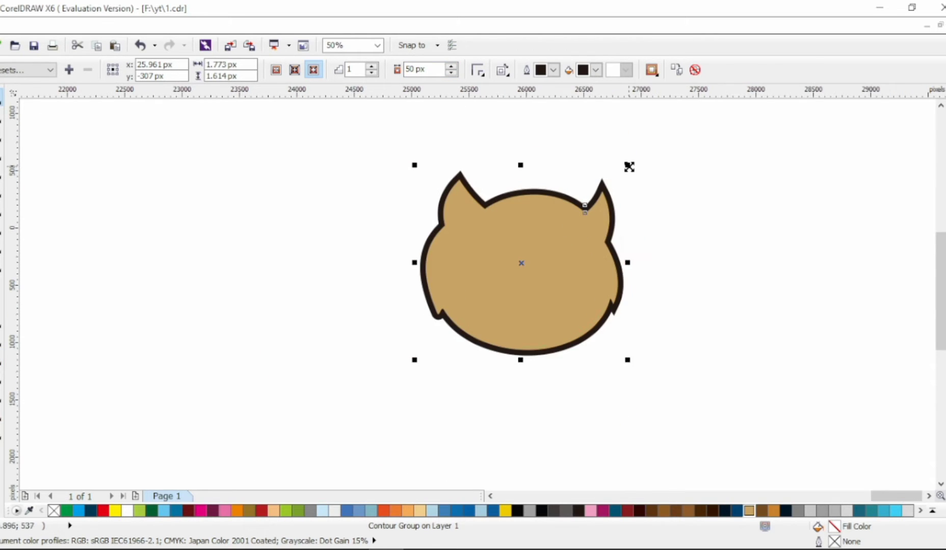
drag(627, 167, 624, 170)
key(z)
drag(381, 138, 692, 379)
click(1, 97)
click(204, 152)
click(412, 211)
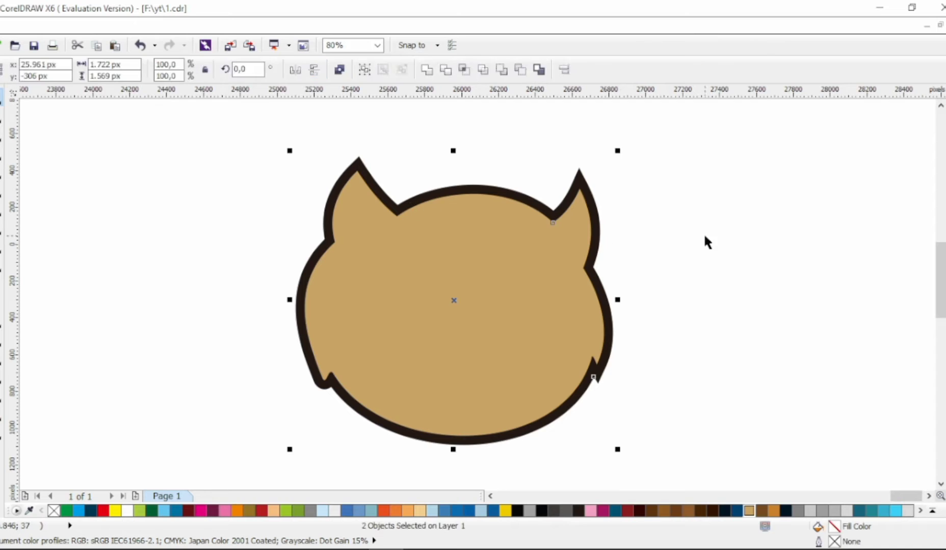
click(726, 269)
Draw a slanted, half-moon eye about 392 by 320 px on the left half of the face using Bezier curves
key(F5)
click(456, 311)
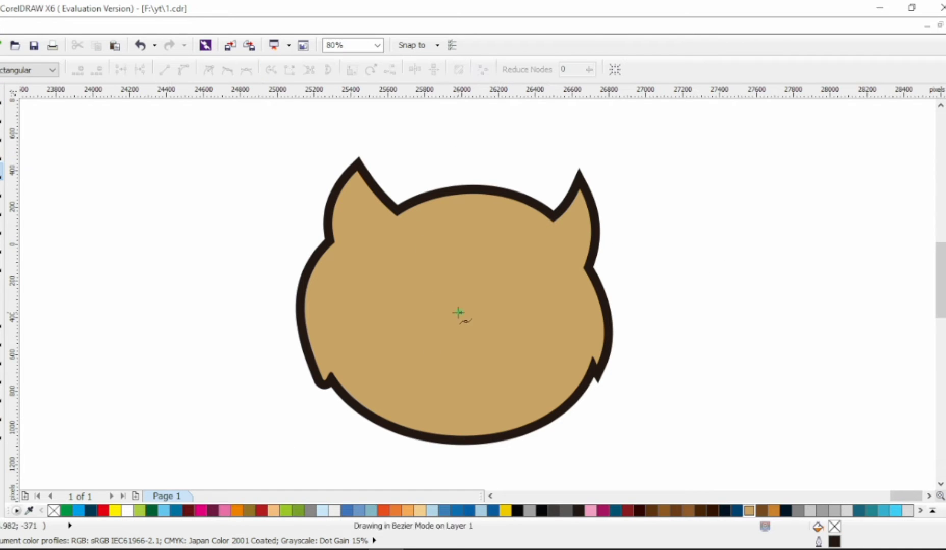
click(404, 286)
key(F10)
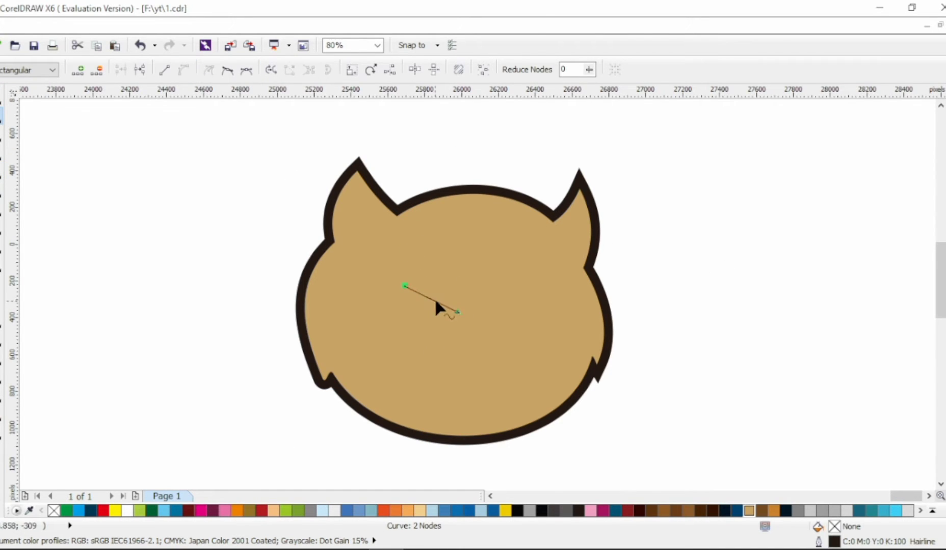
drag(435, 298, 415, 296)
drag(403, 344, 434, 346)
drag(457, 313, 432, 320)
drag(424, 295, 424, 292)
drag(387, 320, 362, 344)
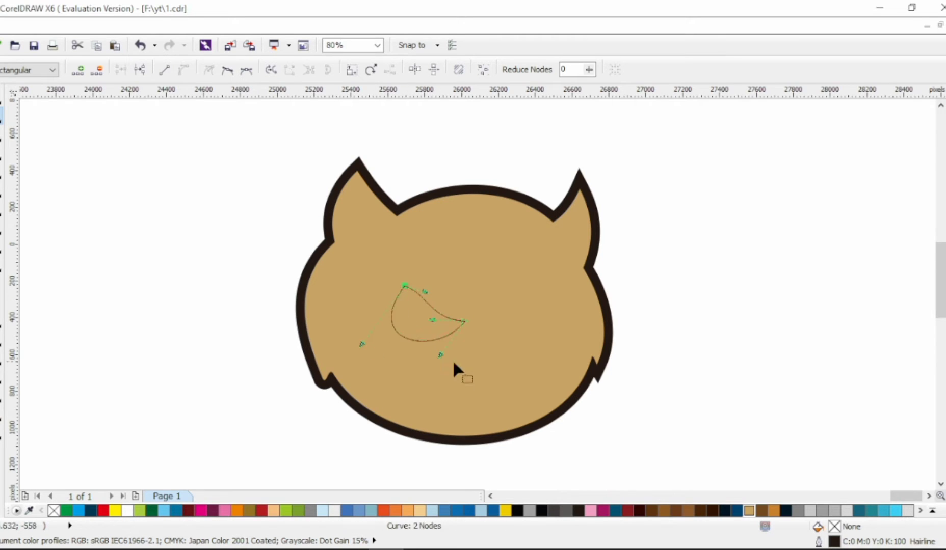
Nudge the eye slightly right, fill it with orange-brown C24 M56 Y89 K0 and remove its outline
key(space)
drag(435, 330, 444, 332)
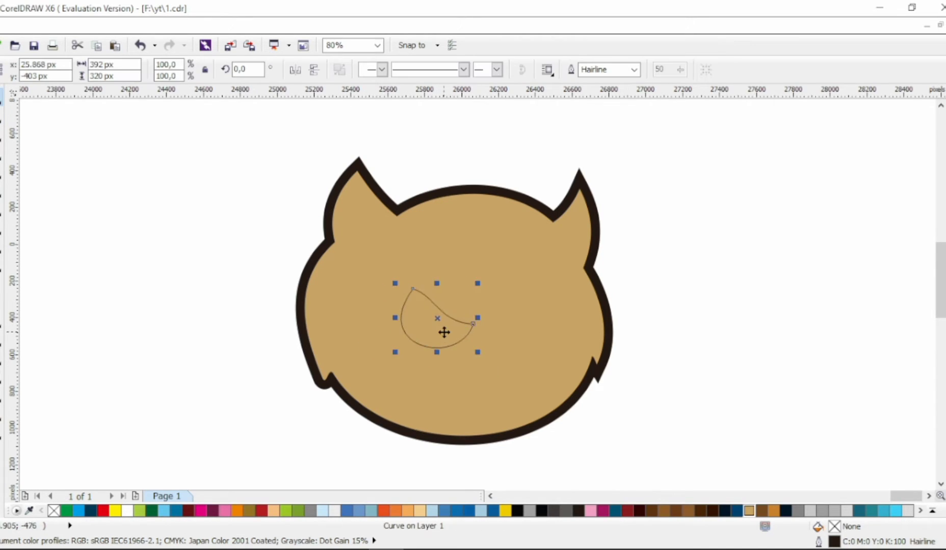
click(773, 510)
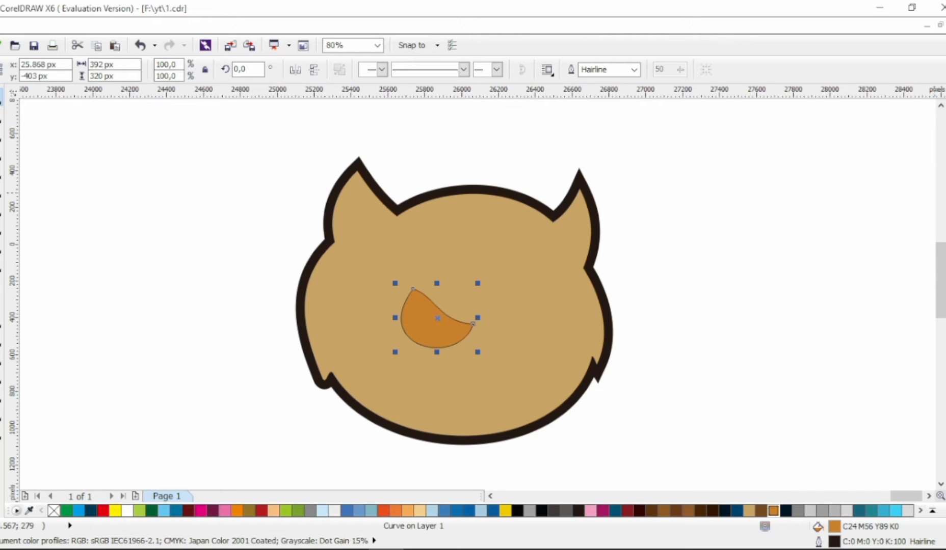
right_click(53, 511)
Add a thick one-step outside contour in black around the eye
click(1, 363)
click(311, 72)
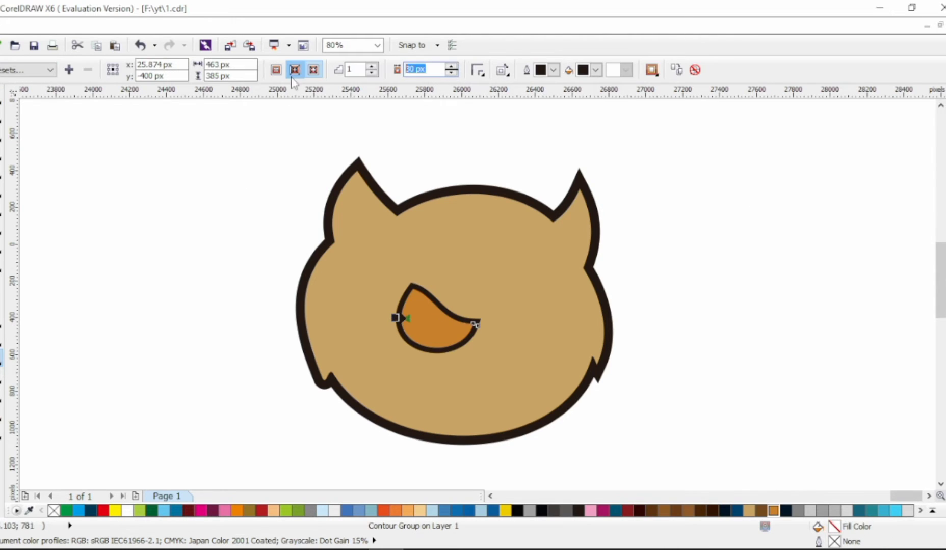
key(Return)
click(1, 96)
click(674, 262)
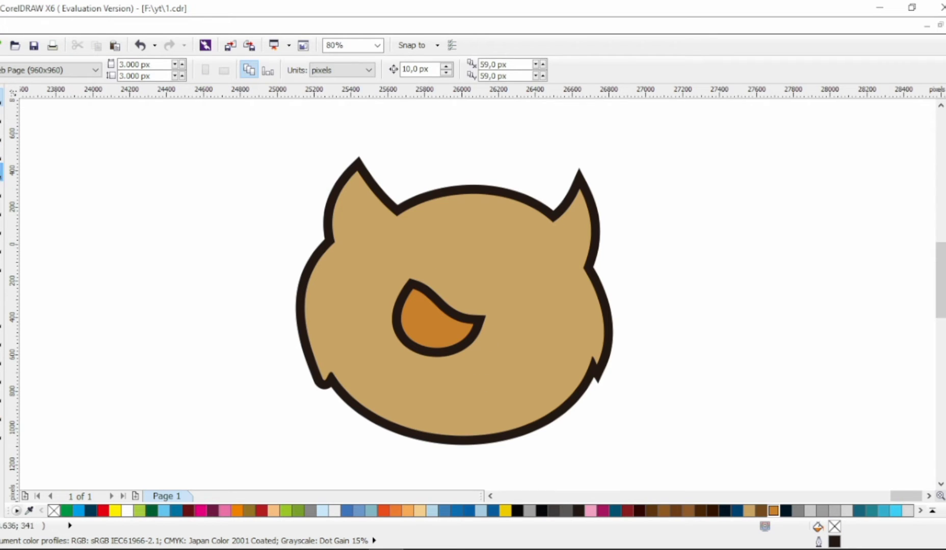
Draw a closed four-node shape for the upper beak against the eye's inner corner
click(1, 172)
scroll(484, 301, down, 1)
click(484, 288)
click(525, 320)
click(466, 319)
click(485, 288)
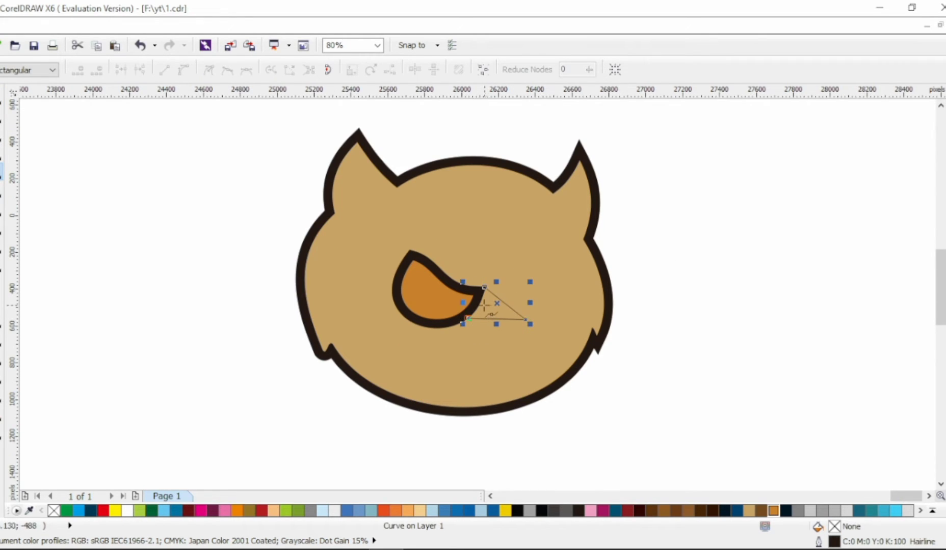
click(479, 307)
click(484, 288)
Convert the upper beak's segments to curves and bend its upper and lower edges into a hooked shape
key(F10)
key(ctrl+a)
click(165, 70)
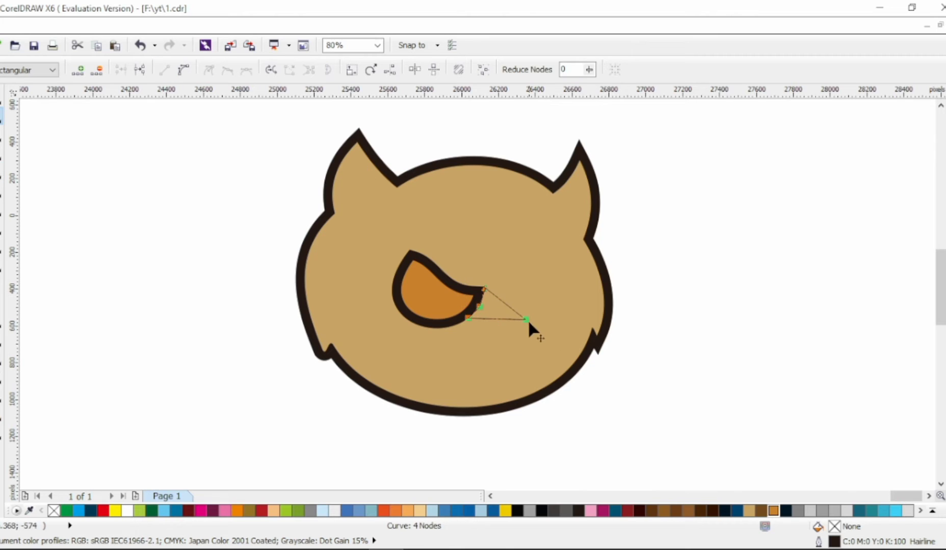
key(ctrl+z)
scroll(484, 310, up, 2)
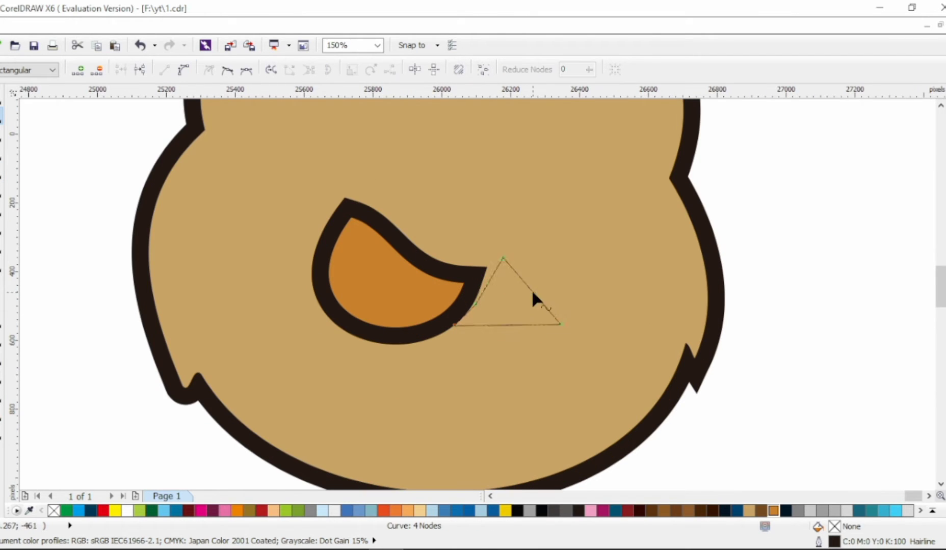
click(183, 70)
drag(520, 304, 530, 293)
drag(499, 330, 507, 313)
drag(543, 335, 534, 343)
Fit the upper beak's inner nodes to the eye's black contour and smooth the curve at its top
scroll(521, 330, up, 2)
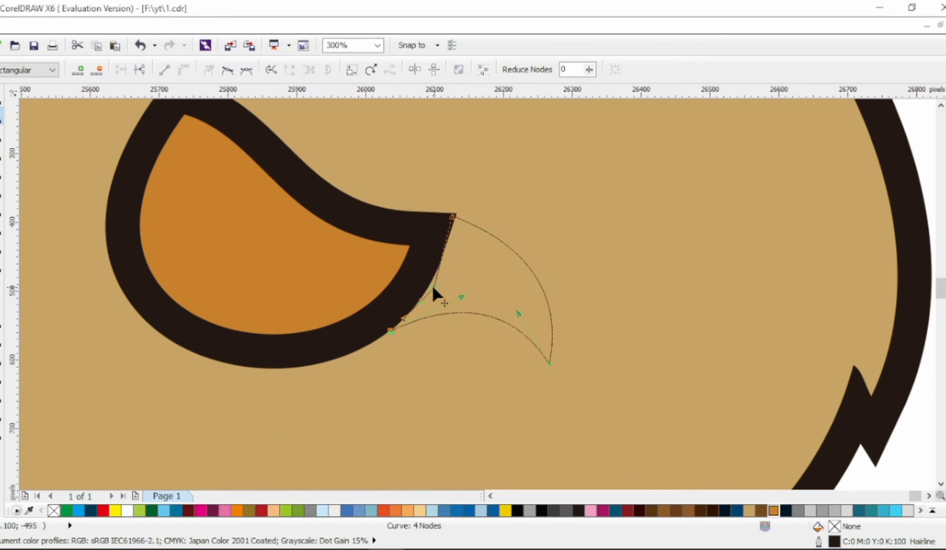
drag(412, 308, 406, 304)
drag(443, 252, 460, 208)
click(227, 70)
drag(512, 230, 507, 222)
scroll(469, 277, down, 2)
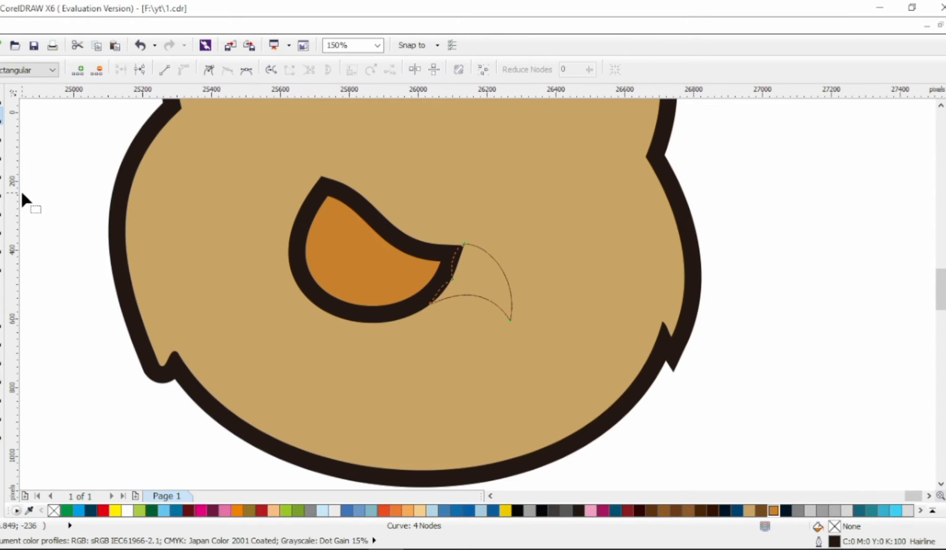
Draw a closed three-node shape for the lower beak just beneath the upper beak
click(1, 171)
scroll(475, 365, up, 1)
click(406, 264)
click(517, 291)
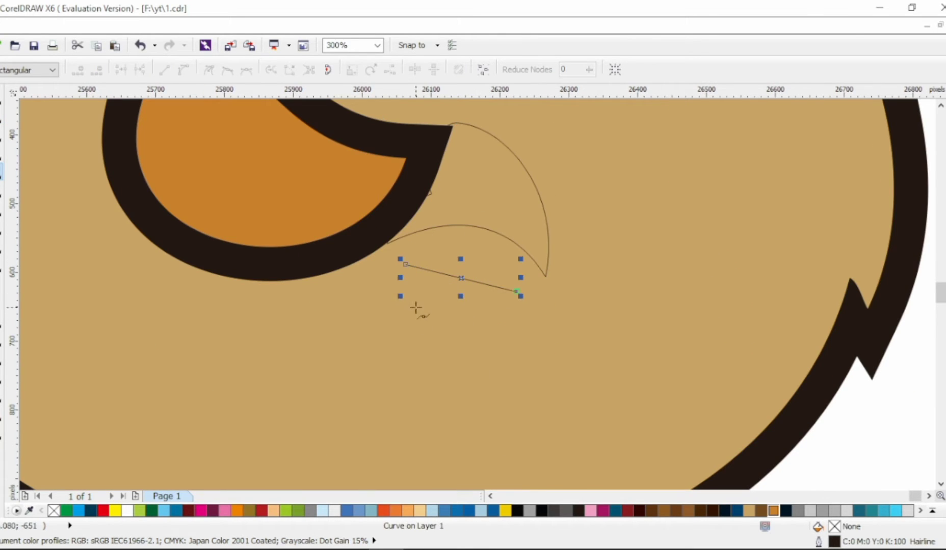
click(417, 306)
click(406, 266)
key(F10)
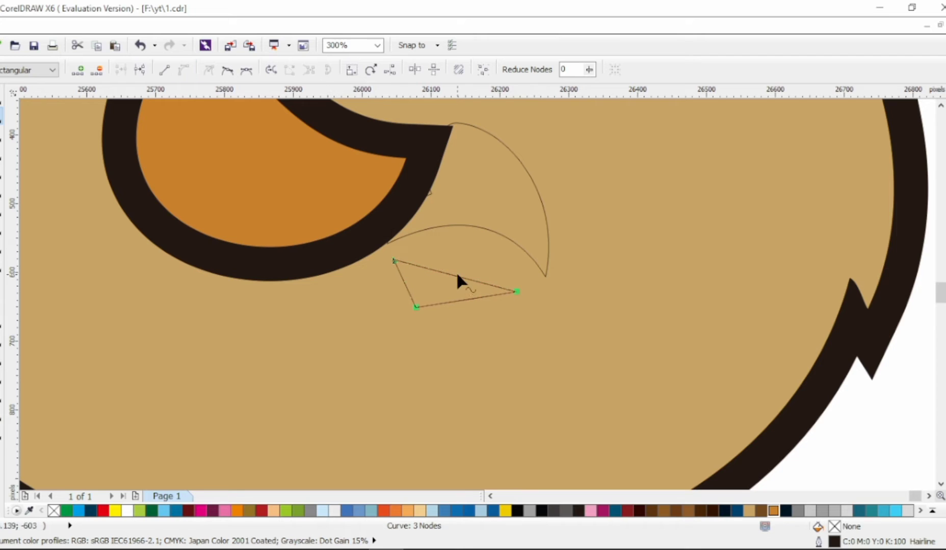
Reposition the lower beak's nodes and bend its edges into a narrow, curved jaw shape
drag(457, 275, 459, 319)
drag(517, 291, 513, 291)
drag(416, 307, 390, 259)
drag(415, 307, 409, 309)
drag(441, 330, 431, 321)
drag(388, 294, 400, 299)
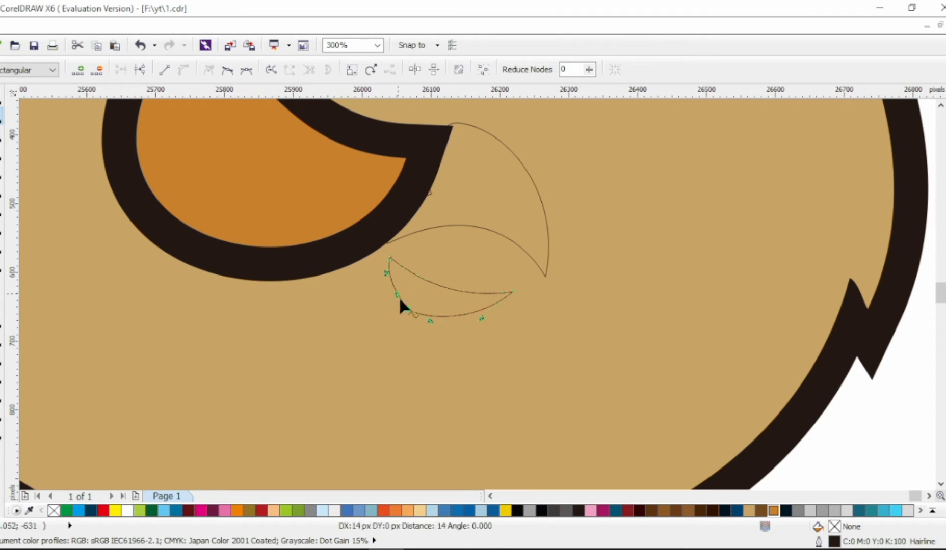
Weld the two beak parts together and apply the eye's orange-brown fill with no outline
click(467, 294)
click(476, 283)
scroll(476, 283, down, 1)
click(1, 97)
shift+click(472, 255)
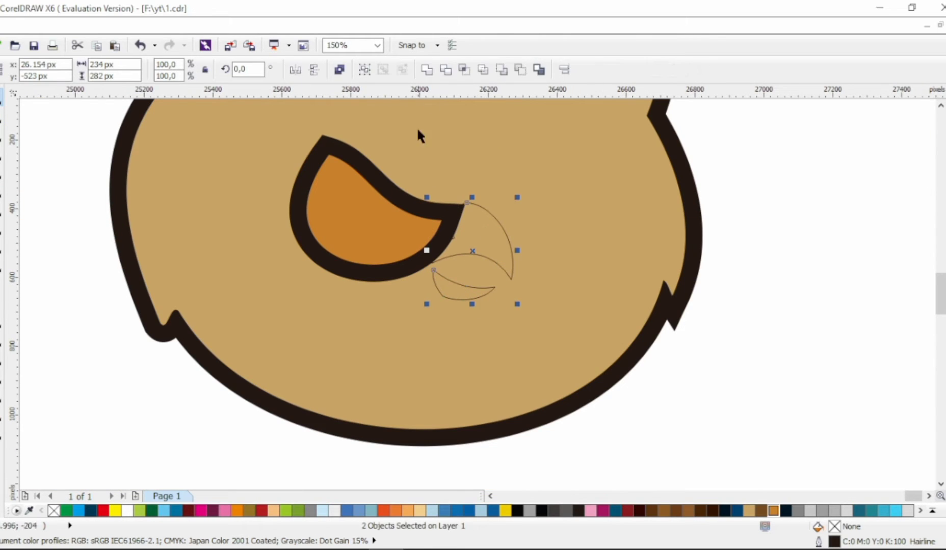
click(426, 70)
drag(392, 222, 484, 240)
click(530, 317)
click(624, 241)
Draw a second slanted, half-moon eye on the right side of the beak and bend its edges into curves
scroll(547, 245, right, 3)
scroll(547, 244, up, 3)
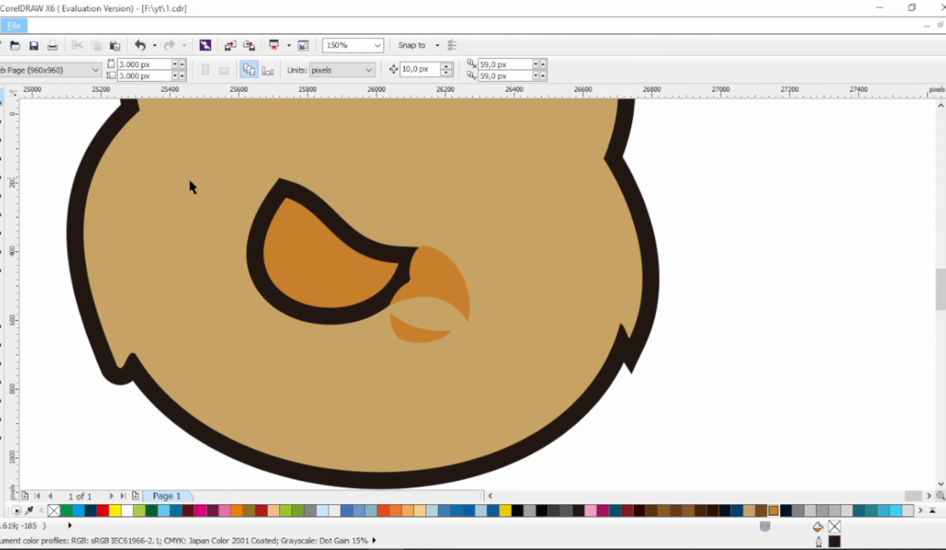
key(F10)
click(513, 198)
key(F10)
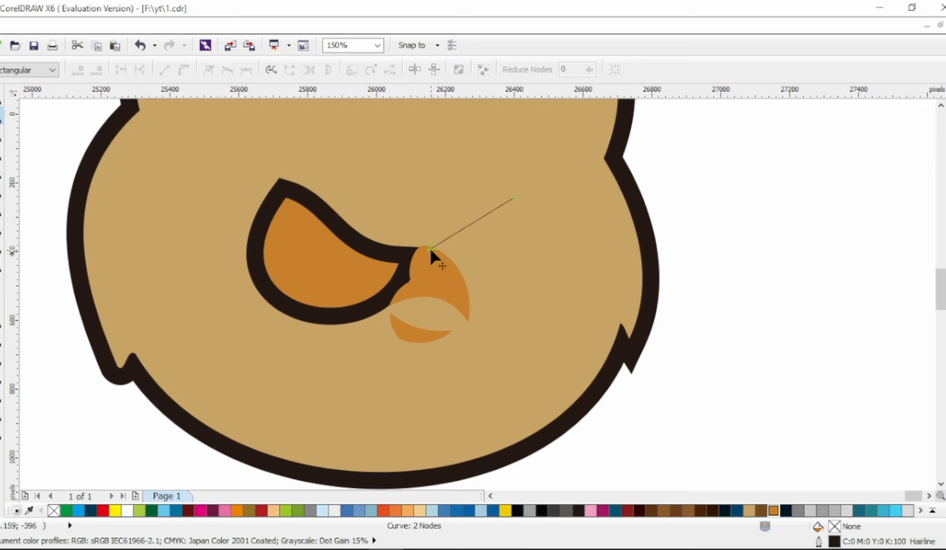
drag(431, 248, 440, 261)
drag(513, 198, 515, 205)
click(184, 70)
drag(494, 255, 489, 313)
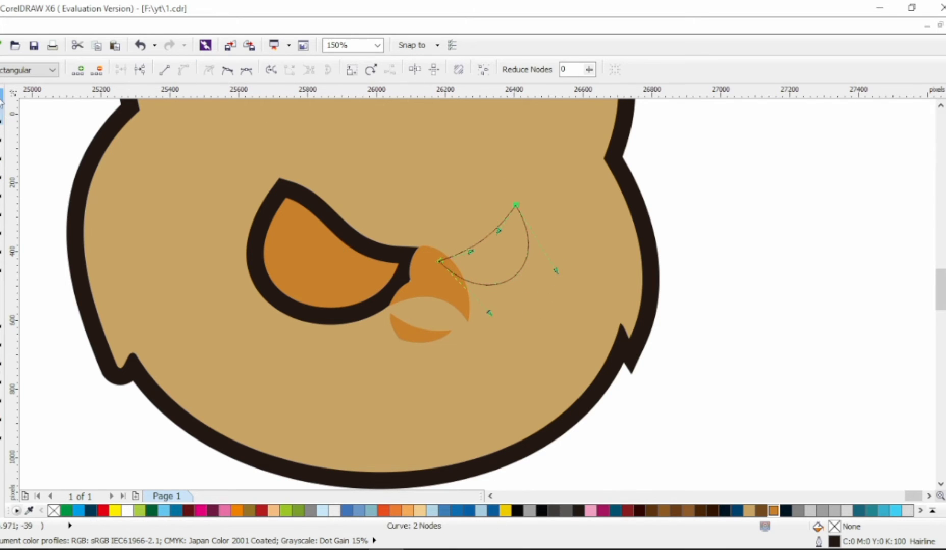
key(space)
Move the upper corner of the left eye's orange shape outward and re-bend its edges into a wider curve
click(335, 281)
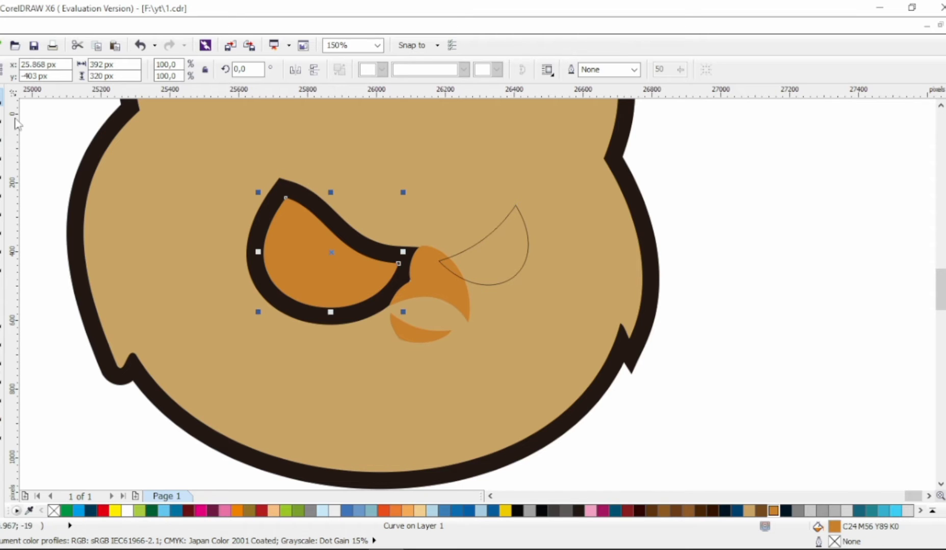
key(F10)
drag(285, 198, 312, 207)
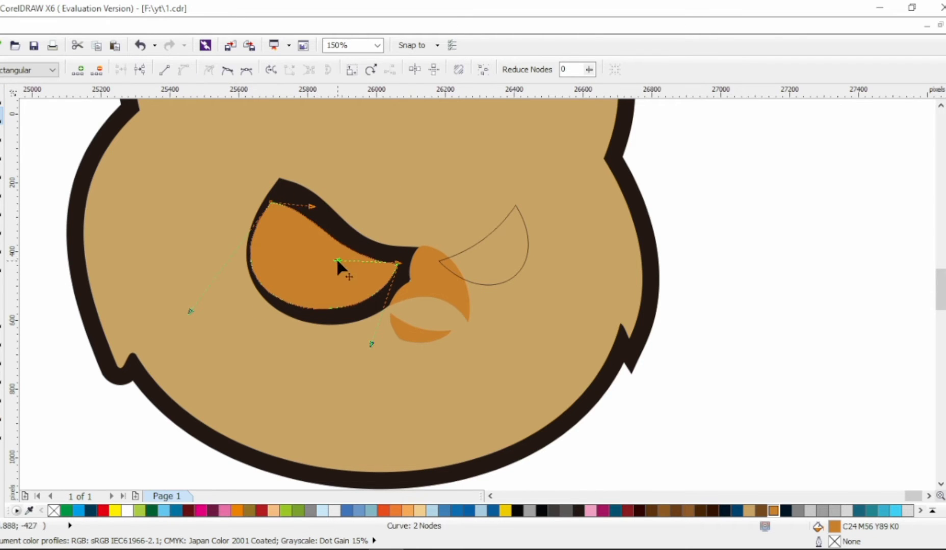
Remove extra nodes from the left eye's black contour and pull its upper corner and outer curve outward
click(290, 193)
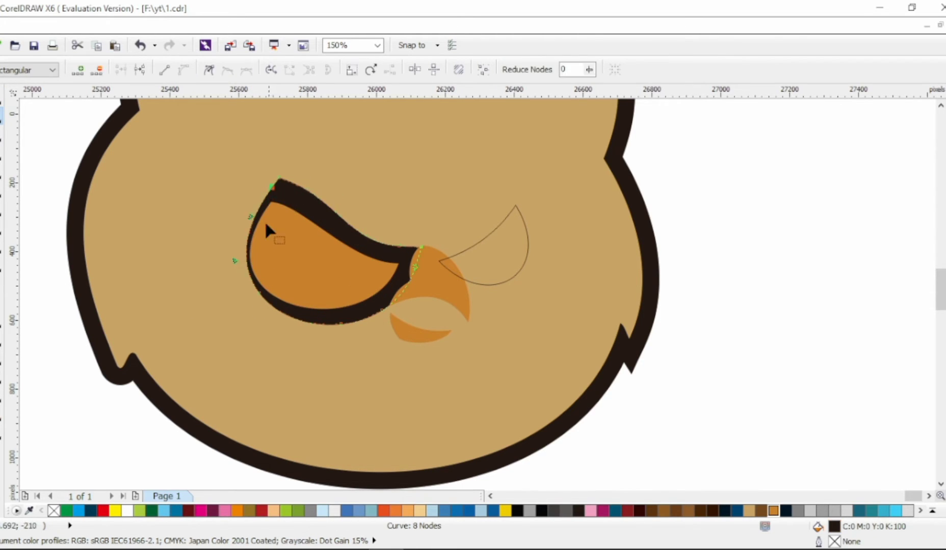
key(Delete)
double_click(381, 311)
double_click(413, 266)
double_click(400, 246)
drag(279, 178, 258, 182)
drag(156, 319, 168, 299)
Add a single outside contour with a 30 px offset in black around the beak
click(3, 97)
click(443, 285)
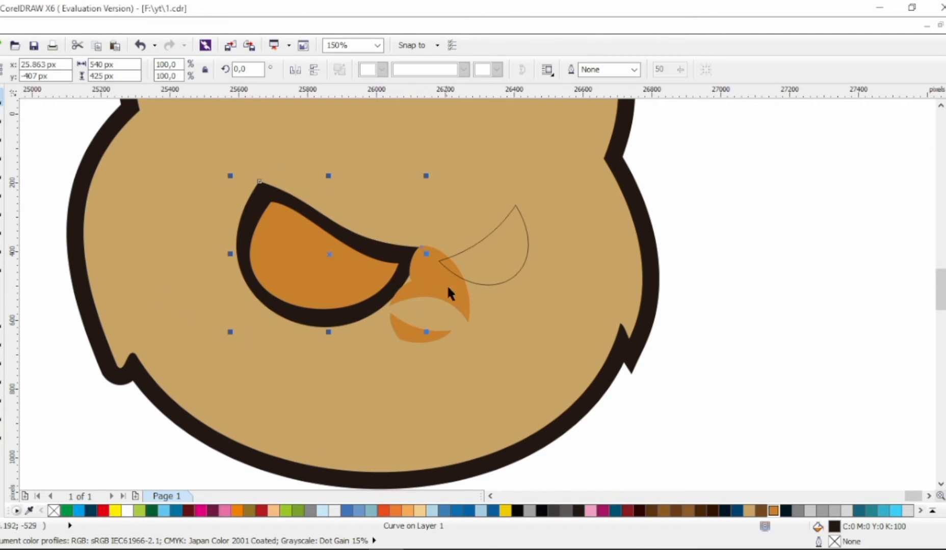
click(3, 360)
click(313, 74)
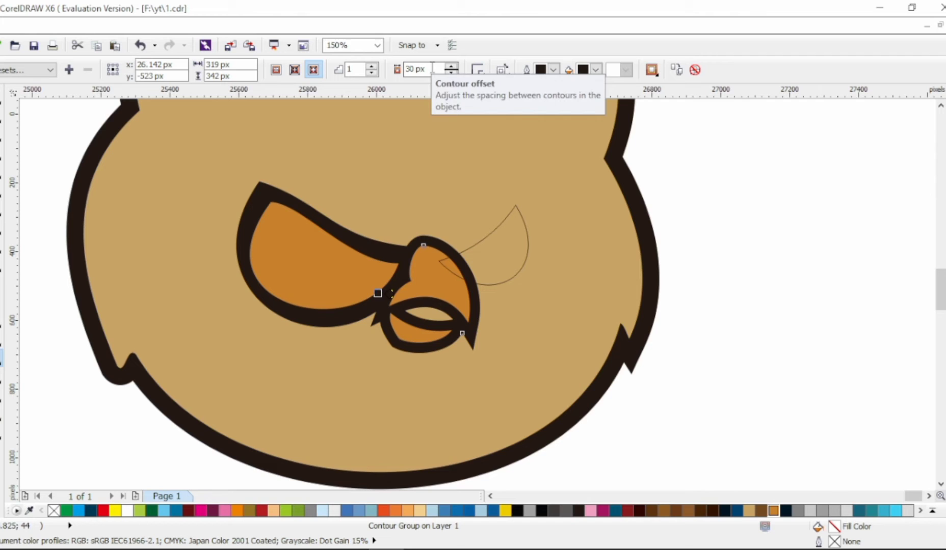
click(1, 100)
key(Escape)
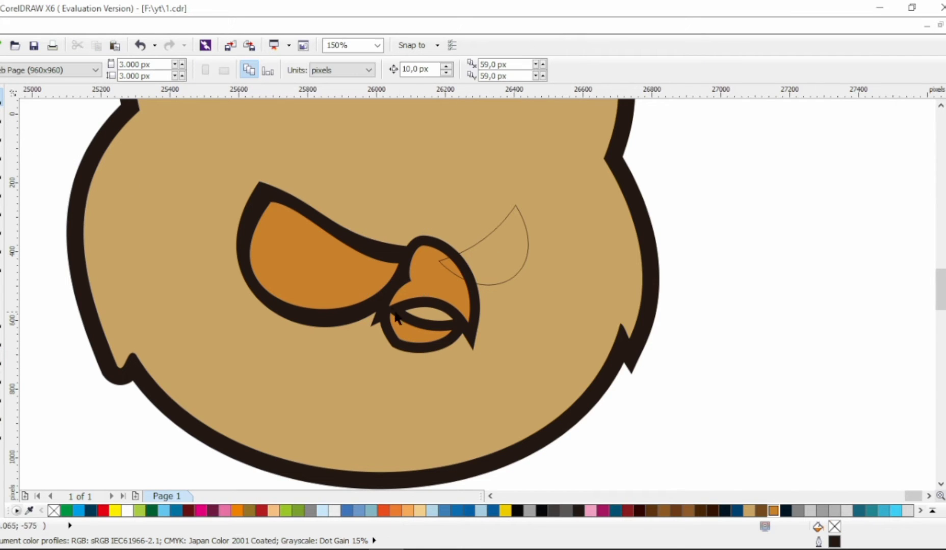
Copy the beak's orange-brown properties onto the right eye and bring the beak with its contour in front of it
scroll(432, 317, down, 1)
drag(440, 288, 462, 275)
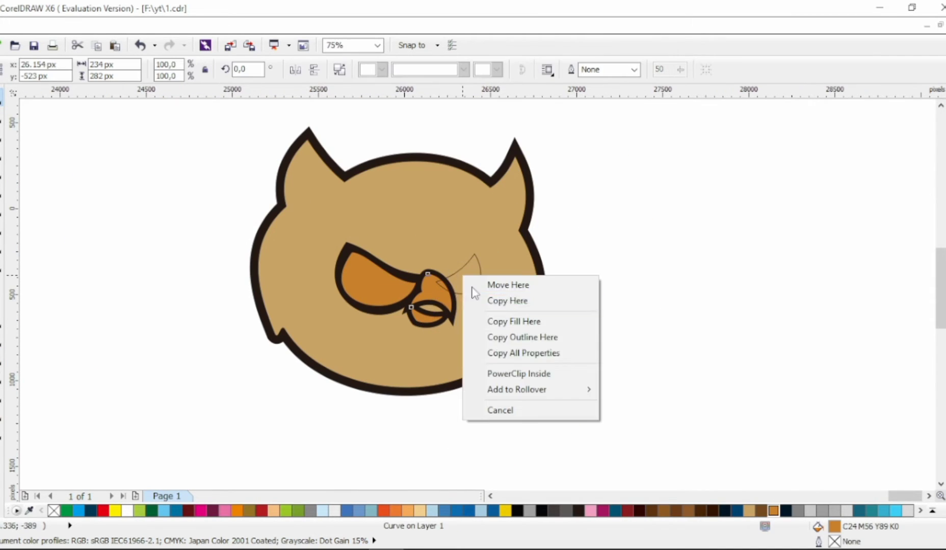
click(505, 353)
drag(216, 211, 466, 362)
key(shift+Page_Up)
click(569, 275)
Add a single black outside contour with a 50 px offset around the right eye
click(471, 278)
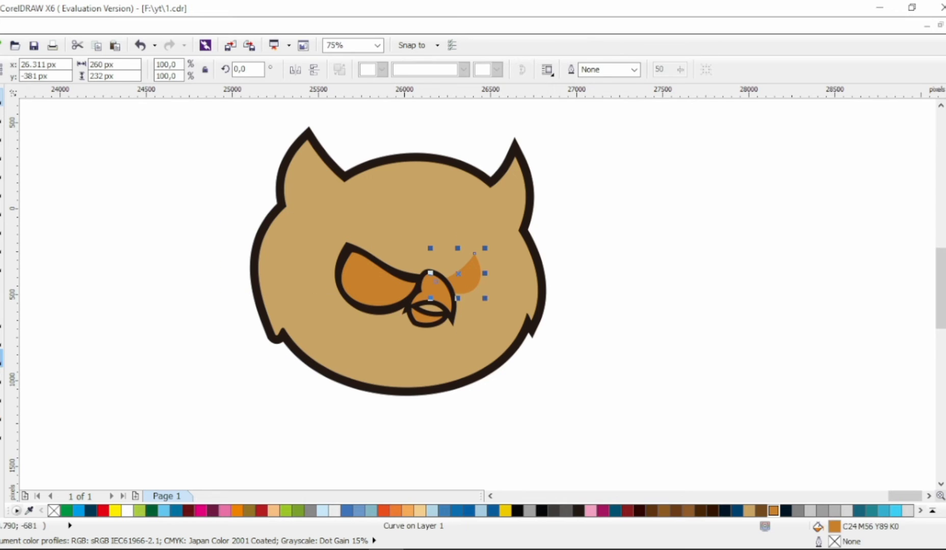
click(2, 359)
click(313, 74)
click(432, 67)
text(50)
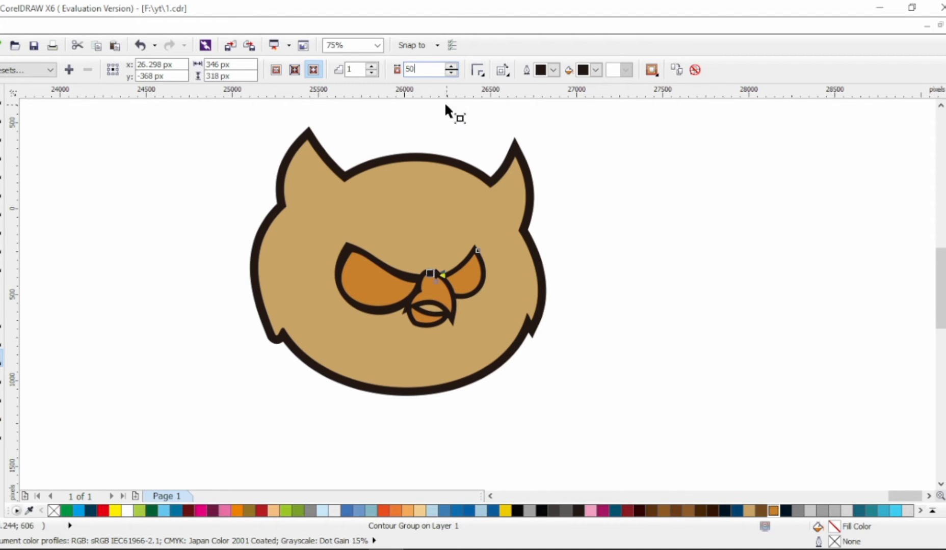
key(Return)
click(2, 98)
key(Escape)
Reduce the left eye's black contour to two nodes and adjust its upper corner and lower curve
scroll(467, 281, up, 1)
click(294, 244)
double_click(294, 243)
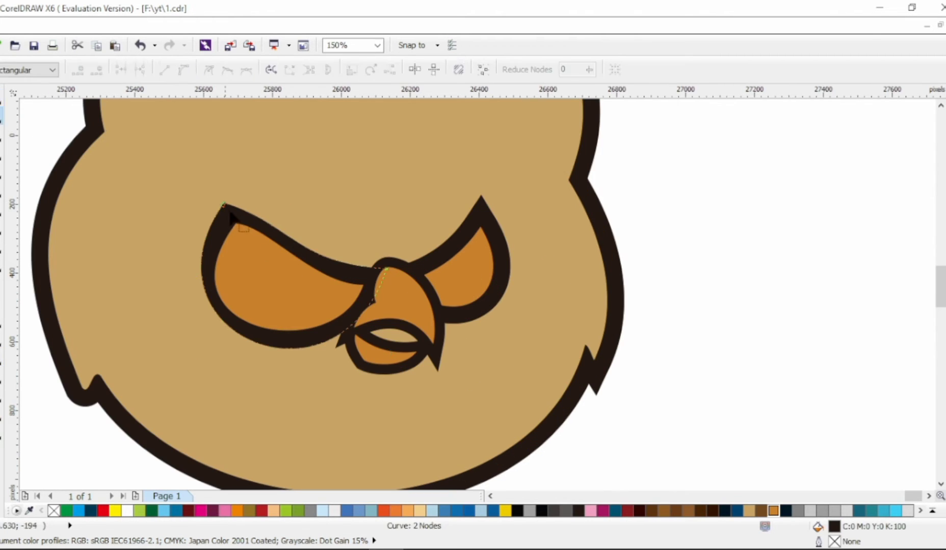
drag(225, 203, 231, 204)
drag(141, 329, 117, 330)
click(1, 102)
Reduce the right eye's black contour to two nodes and reshape it into a smooth, pointed outline around the eye
click(484, 217)
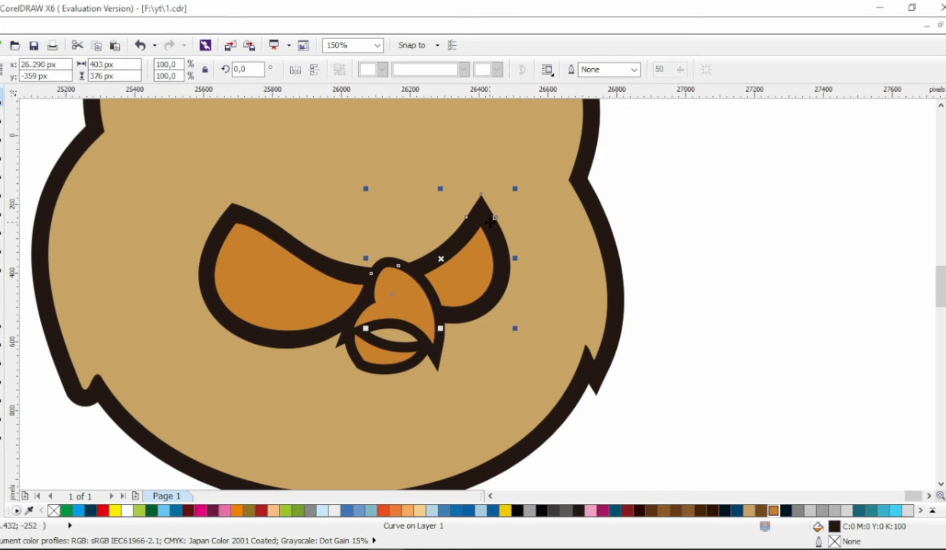
click(748, 248)
click(495, 263)
double_click(461, 235)
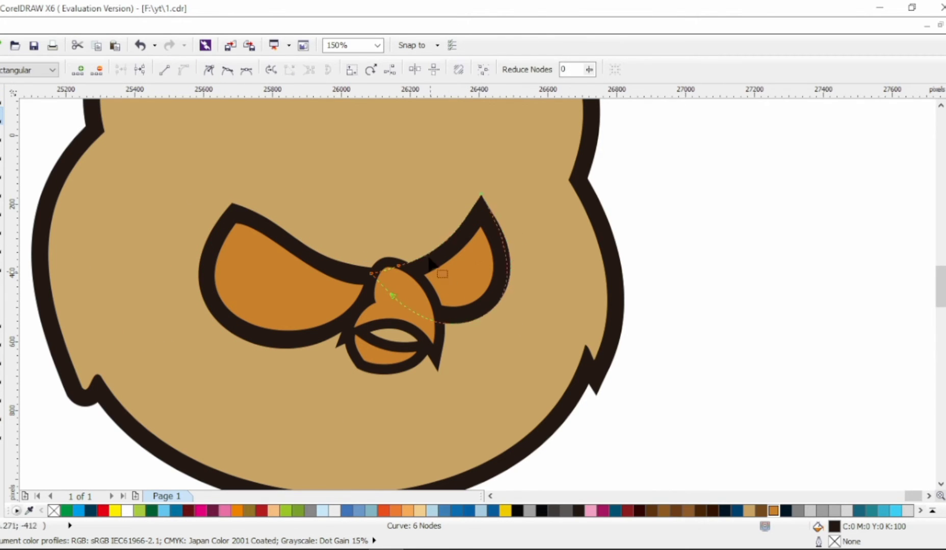
key(Delete)
drag(479, 196, 483, 202)
key(ctrl+z)
drag(551, 311, 549, 270)
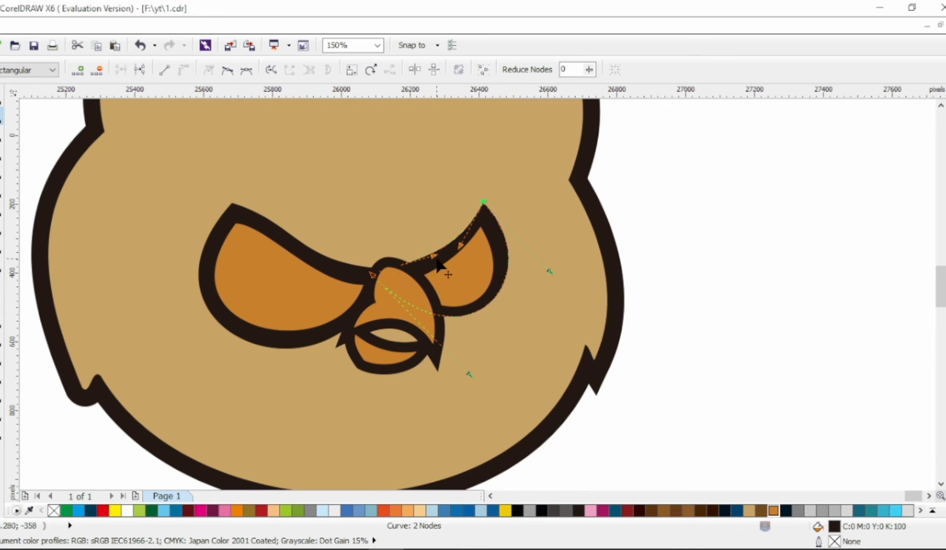
drag(436, 260, 427, 263)
click(1, 96)
Enlarge the right eye's black contour to 106.7% and shift it slightly to fit around the eye
scroll(335, 268, down, 1)
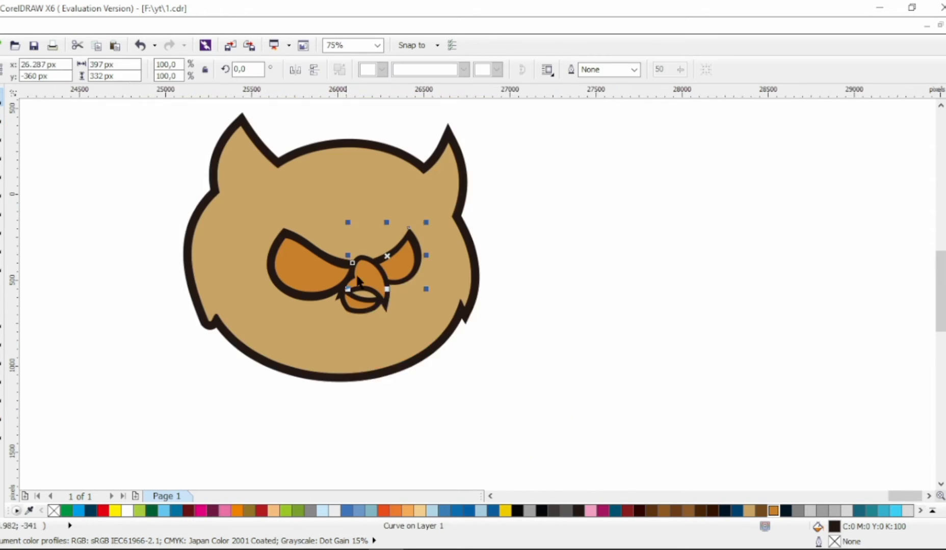
click(499, 272)
scroll(326, 308, up, 1)
click(497, 258)
drag(523, 279, 533, 288)
drag(512, 250, 506, 250)
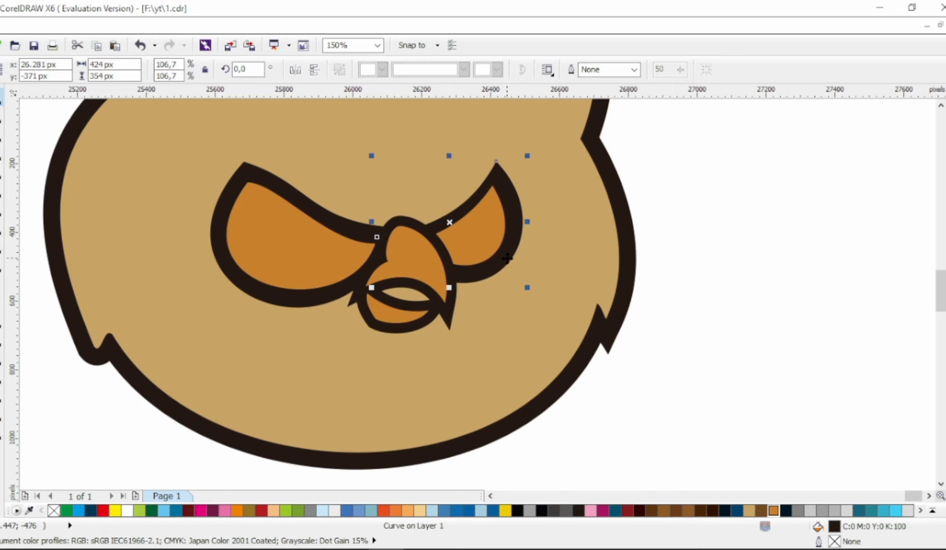
Fine-tune the left eye's black contour by moving its upper corner and adjusting the curve handles
click(221, 256)
click(2, 116)
drag(244, 162, 241, 158)
drag(128, 285, 137, 296)
drag(349, 379, 349, 372)
scroll(498, 278, down, 1)
click(1, 97)
Draw a round black pupil about 129 px wide and a white highlight about 54 px wide in the left eye, without outlines
key(F7)
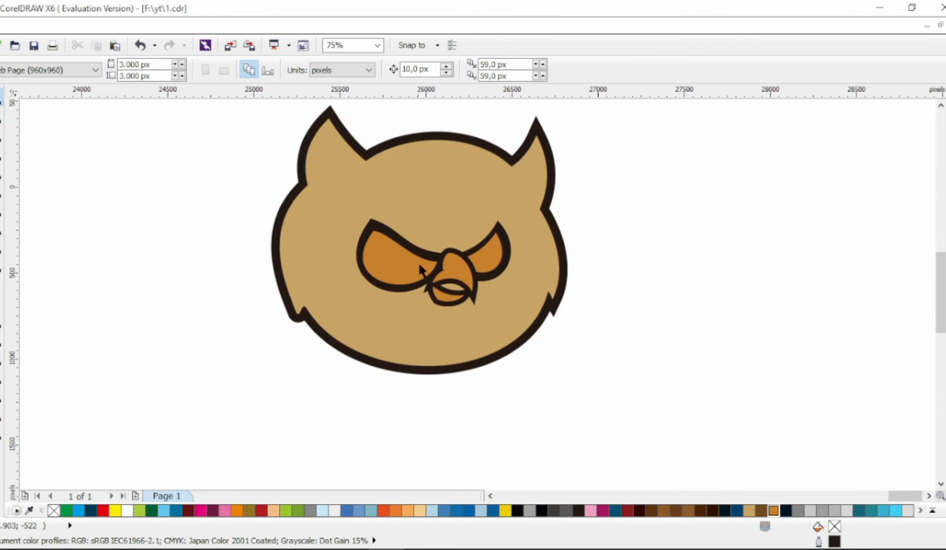
scroll(422, 270, up, 1)
mouse_move(378, 227)
mouse_down()
mouse_move(433, 282)
mouse_move(378, 251)
mouse_up()
right_click(378, 251)
drag(397, 218, 403, 243)
click(126, 511)
right_click(54, 511)
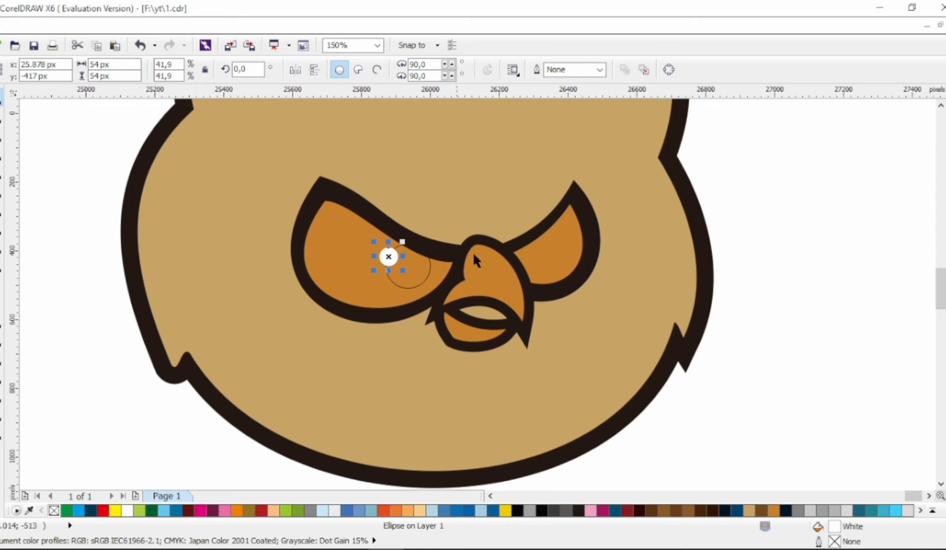
right_click(439, 262)
click(452, 341)
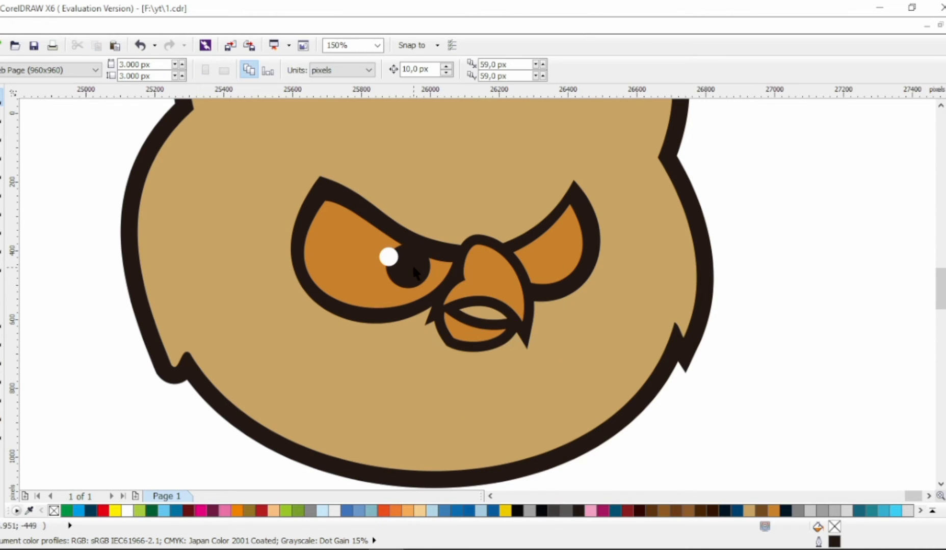
Copy the pupil onto the right eye, bring the beak in front of it and nudge the pupil into place
drag(414, 268, 520, 259)
right_click(521, 258)
key(Escape)
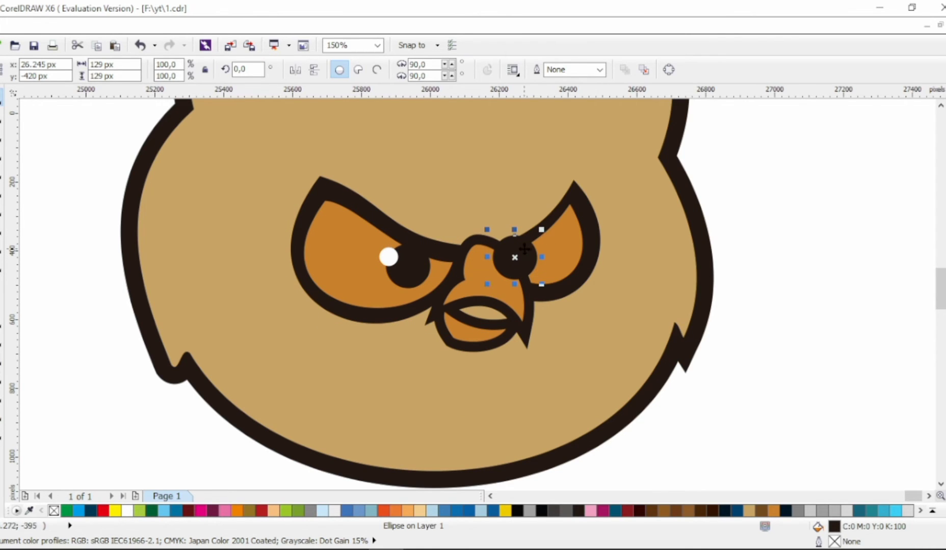
drag(80, 131, 534, 382)
key(Escape)
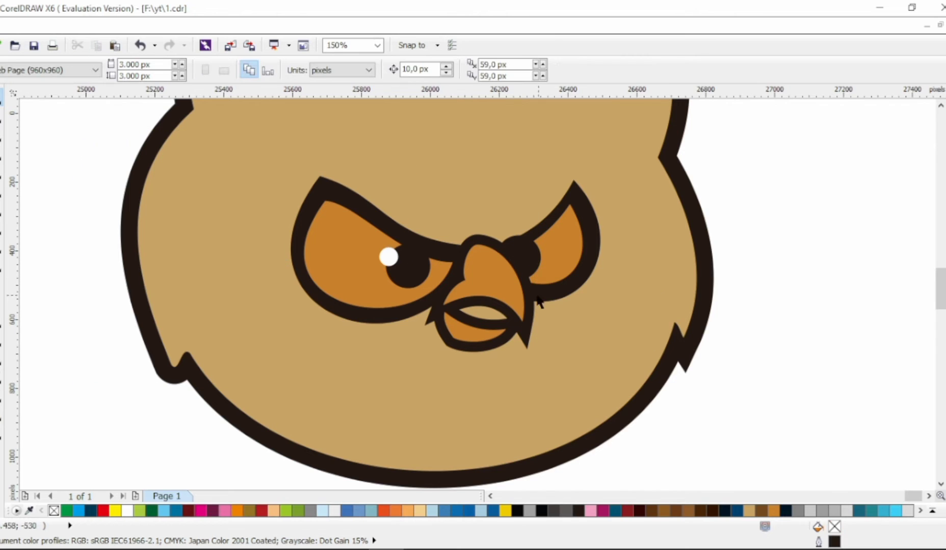
click(535, 261)
drag(492, 230, 500, 238)
key(Escape)
scroll(658, 257, down, 1)
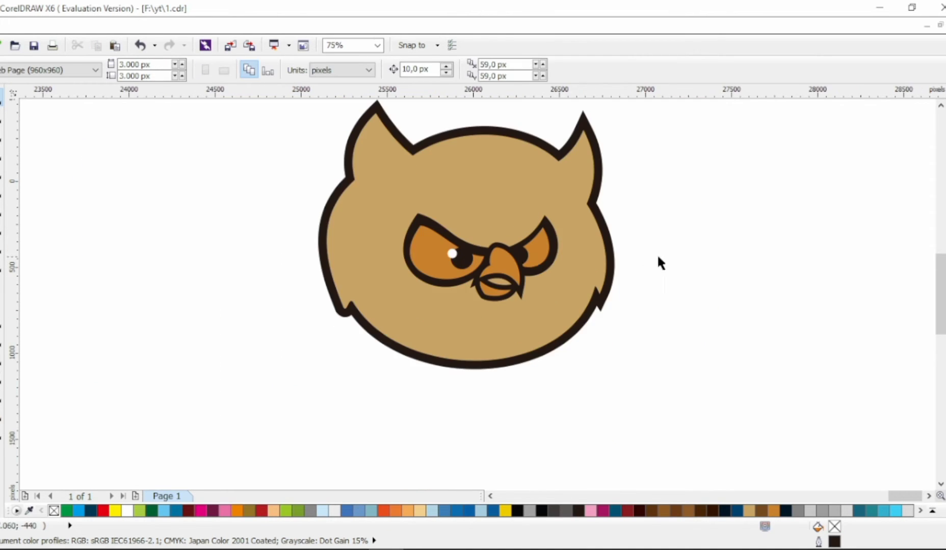
scroll(531, 257, up, 2)
click(504, 242)
scroll(507, 243, down, 2)
click(674, 251)
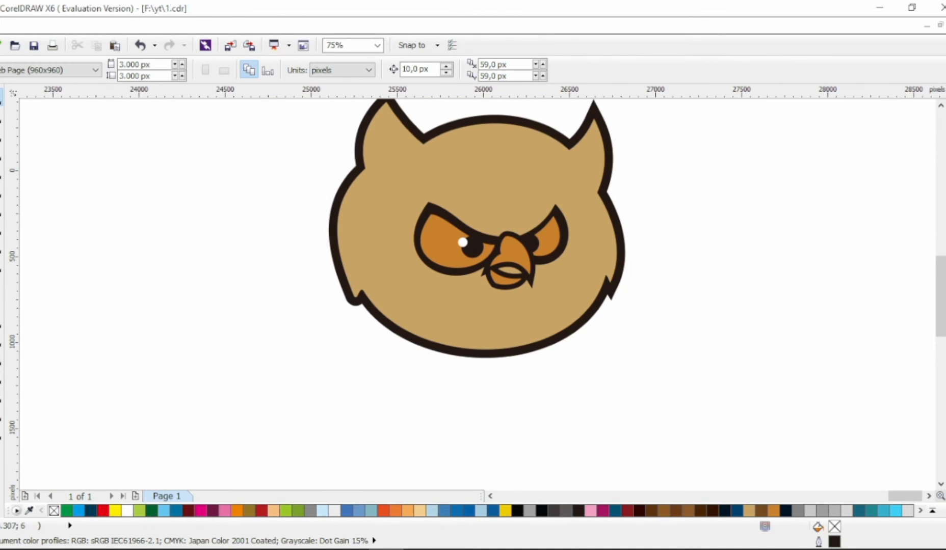
Draw a thin closed three-node brow shape extending outward from the left eye's upper corner
key(F10)
click(430, 200)
click(380, 236)
click(438, 211)
click(430, 200)
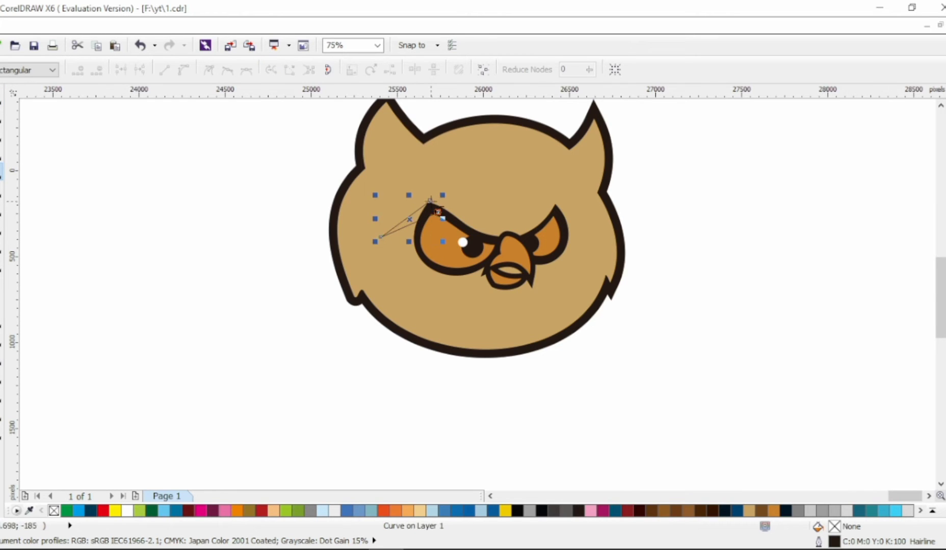
Convert the brow's edges to curves and bend them into a crescent that sweeps from the eye's upper corner
key(F10)
key(ctrl+a)
click(183, 70)
scroll(406, 182, up, 1)
drag(414, 247, 399, 225)
drag(410, 268, 406, 256)
drag(355, 291, 369, 287)
drag(427, 246, 458, 223)
drag(401, 214, 416, 211)
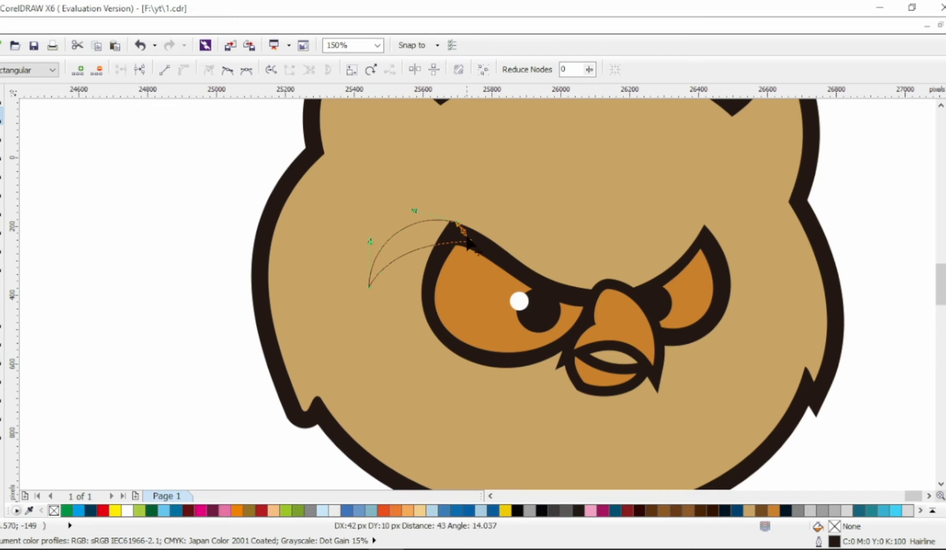
drag(469, 241, 422, 221)
Fill the brow crescent with the eye contour's black and remove its outline
key(space)
key(space)
click(444, 297)
scroll(363, 299, down, 1)
click(246, 292)
scroll(536, 275, up, 1)
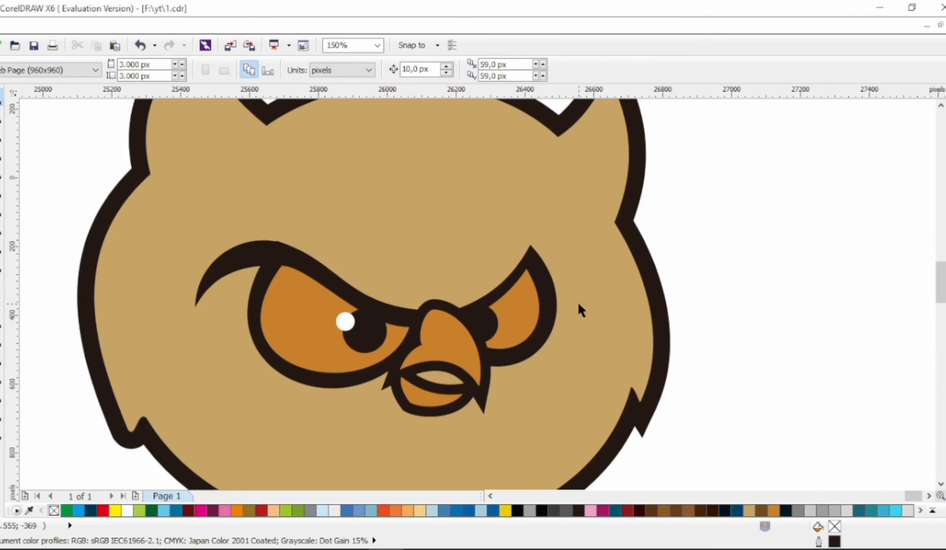
Select the eyes, pupils, brow and beak together, enlarge them and position them on the head
scroll(577, 301, down, 1)
drag(638, 245, 369, 364)
drag(574, 367, 604, 390)
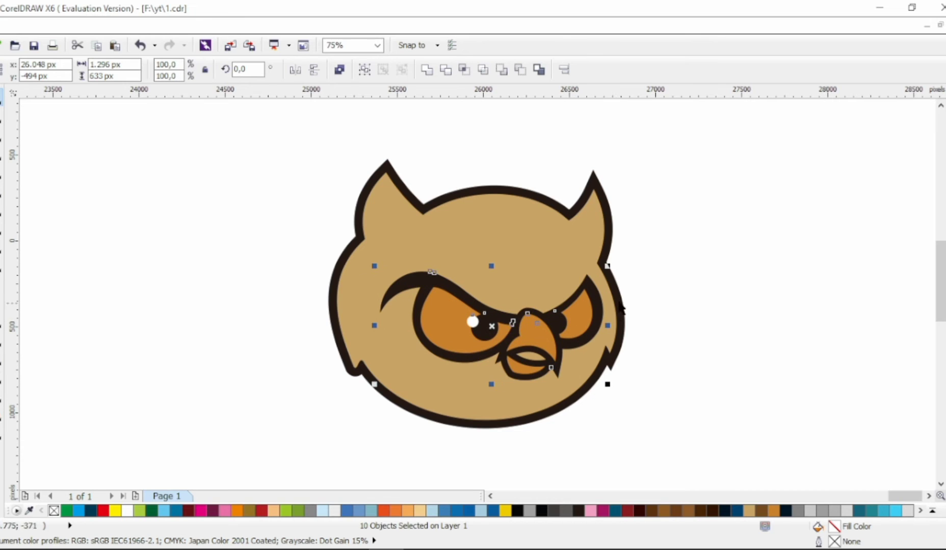
drag(606, 269, 589, 284)
click(686, 268)
key(alt+Right)
key(alt+Down)
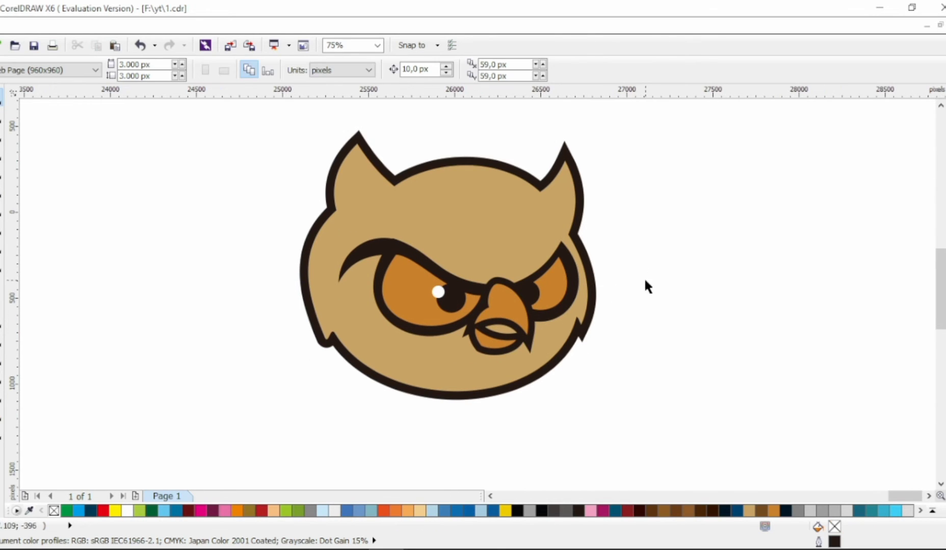
Reshape the head's tan fill at the left ear's inner base to form a curved, tapering black line across the forehead
click(486, 197)
key(F10)
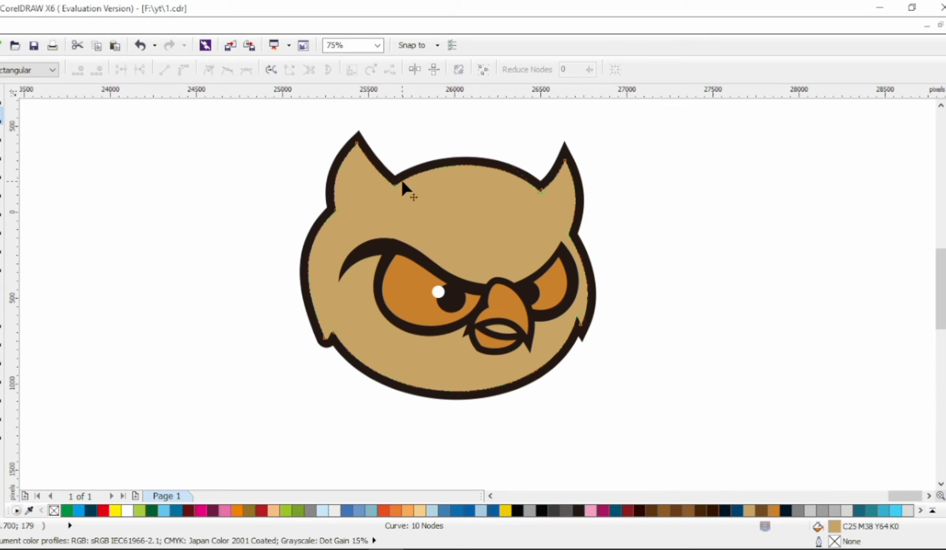
drag(395, 182, 463, 196)
drag(453, 234, 455, 216)
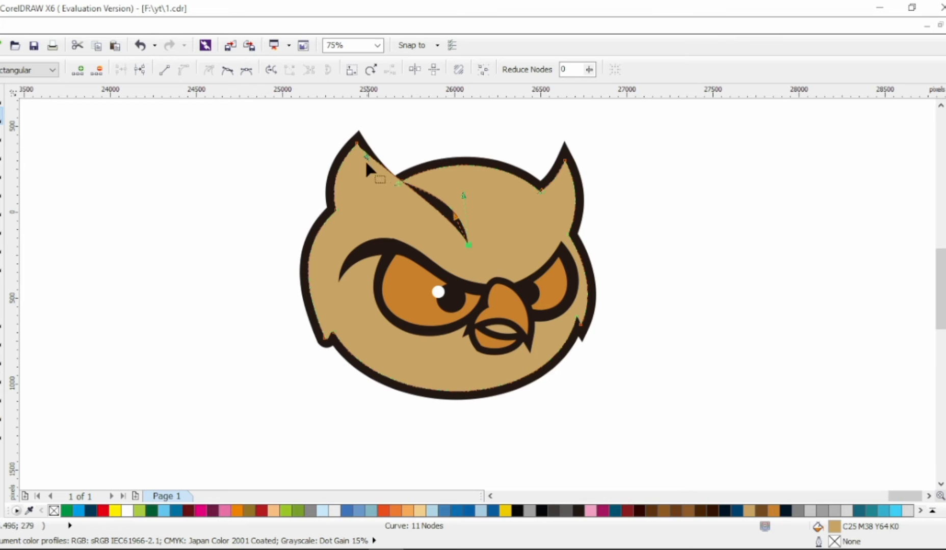
drag(366, 159, 465, 207)
click(400, 183)
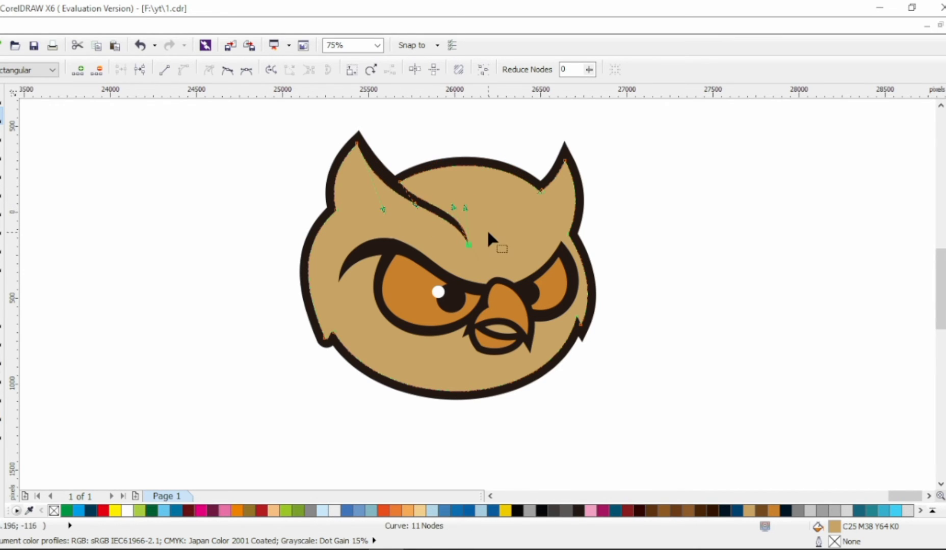
Add nodes to the tan fill at the left ear's outer base and shape a pointed black shadow inside the ear
click(342, 204)
double_click(336, 207)
scroll(326, 210, up, 2)
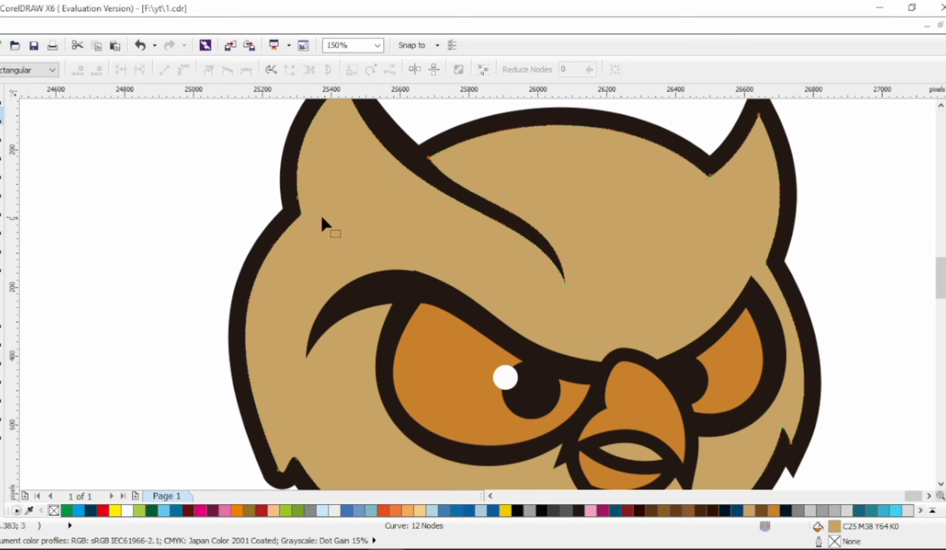
drag(304, 211, 335, 127)
drag(360, 214, 212, 267)
scroll(211, 270, down, 2)
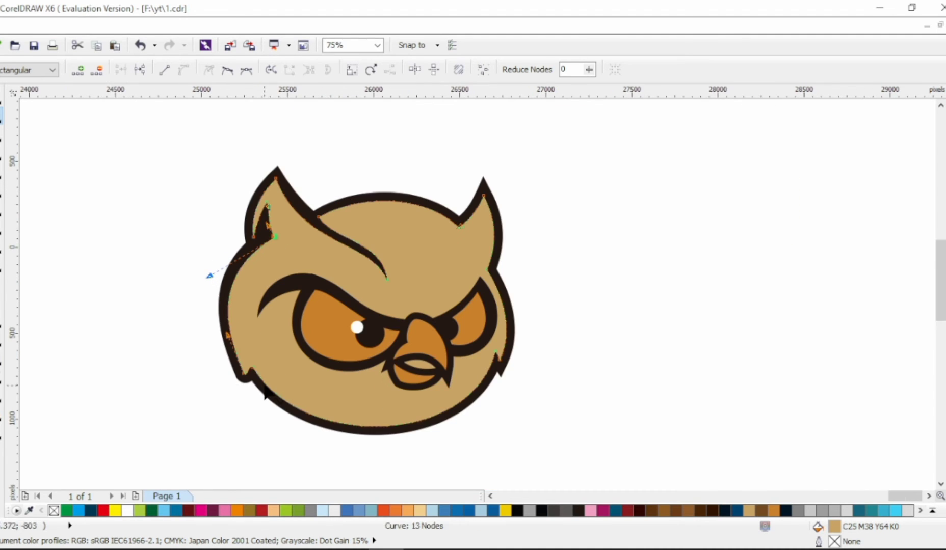
Reshape the tan fill's notch at the lower left cheek into a sharper, taller point with a thicker black edge
scroll(254, 391, up, 2)
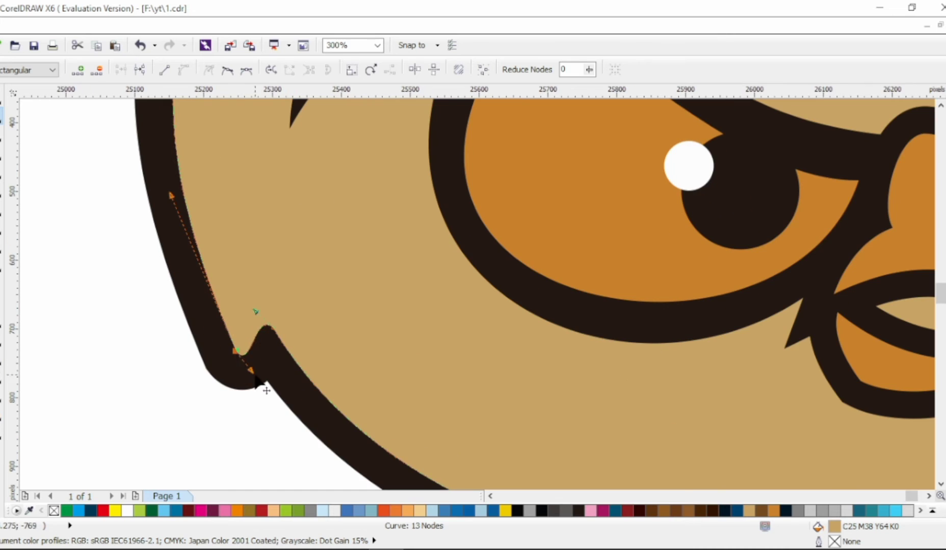
drag(279, 335, 239, 312)
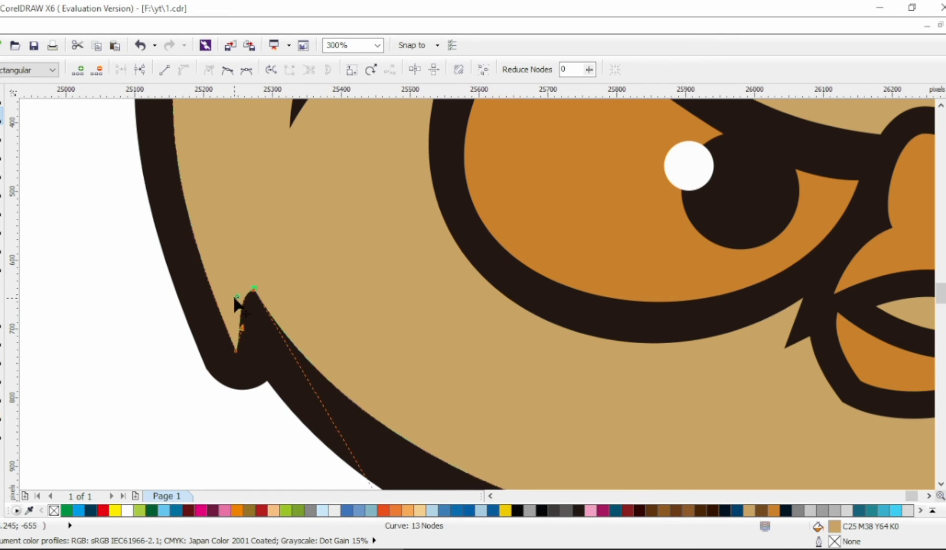
scroll(280, 326, down, 1)
scroll(278, 326, down, 2)
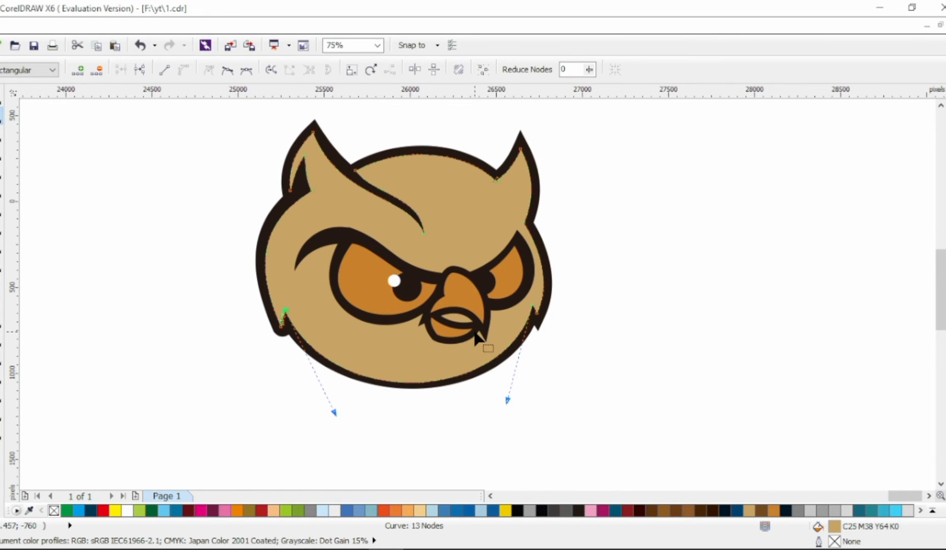
Delete the tan fill's nodes inside the right ear so the ear turns solid black, and smooth the fill's forehead curve
scroll(479, 177, up, 1)
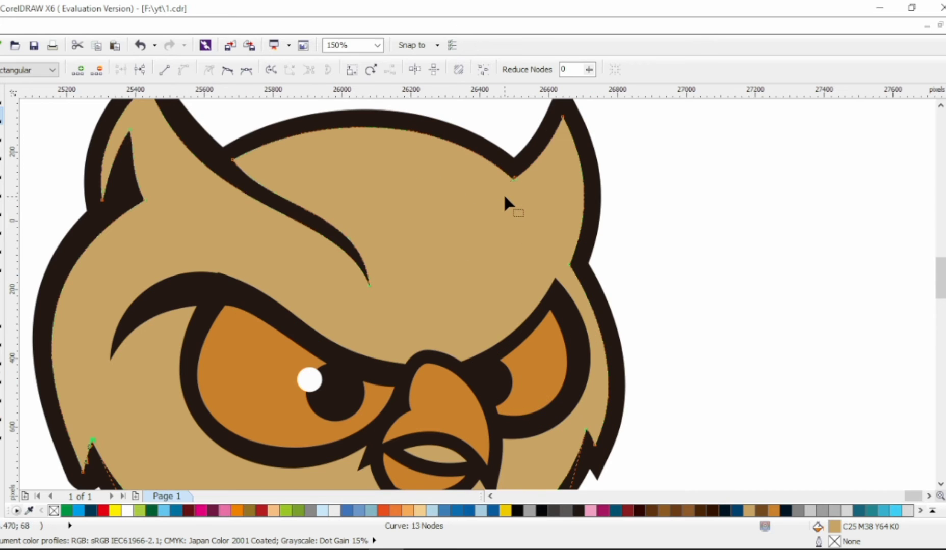
double_click(562, 119)
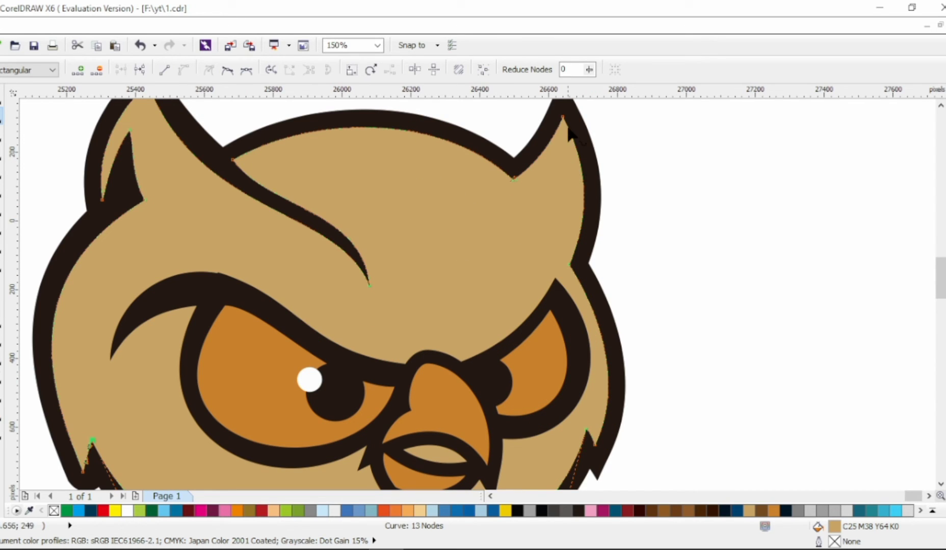
double_click(514, 179)
scroll(581, 252, down, 1)
click(546, 213)
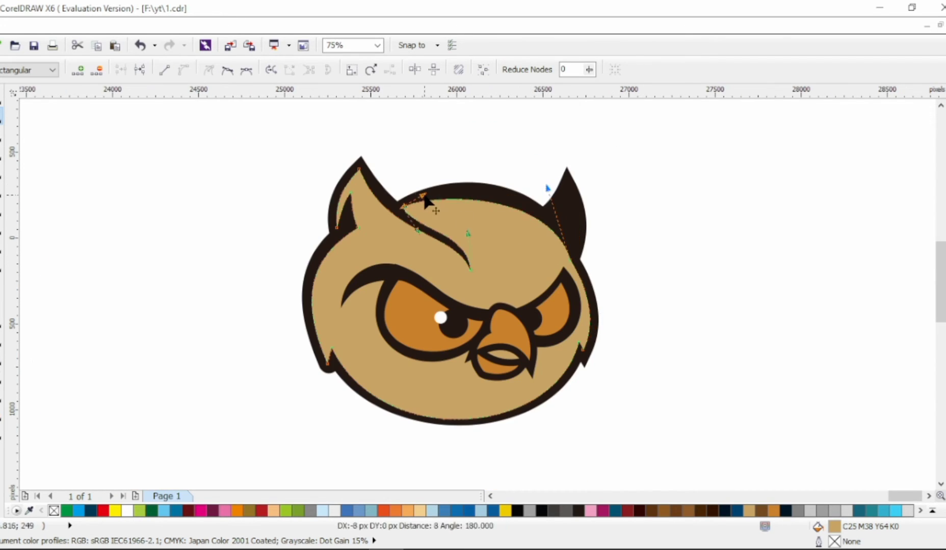
drag(600, 196, 601, 198)
drag(429, 201, 445, 189)
Reshape the black head contour at the right ear, lowering its tip and bending its outer edge
drag(561, 196, 586, 208)
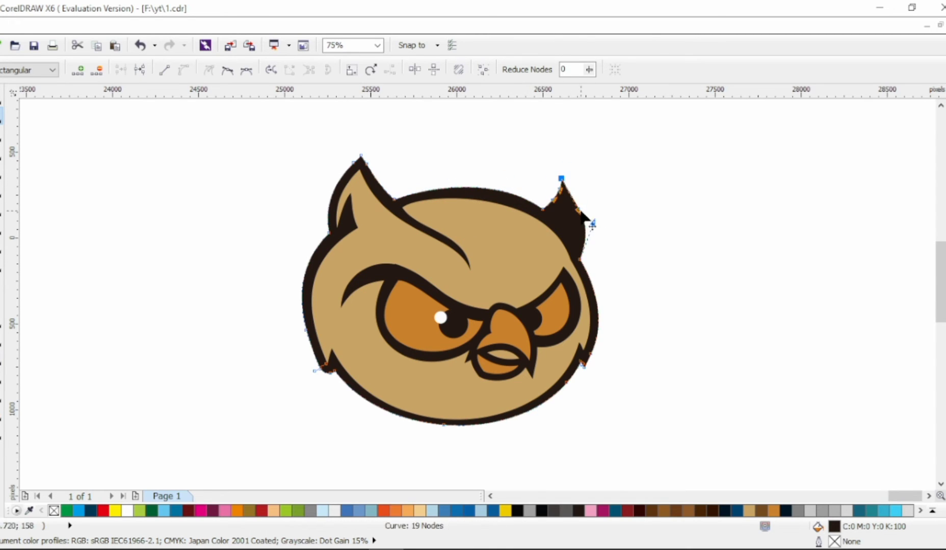
click(590, 209)
click(594, 274)
scroll(618, 272, down, 1)
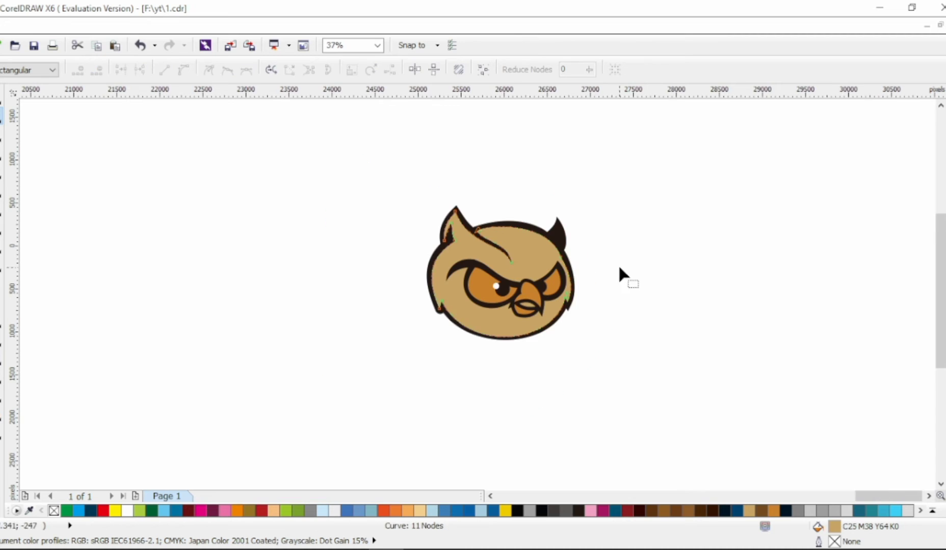
Add nodes to the tan fill below the right ear and shape a short, curved black spike pointing into the forehead
scroll(559, 266, up, 2)
double_click(543, 190)
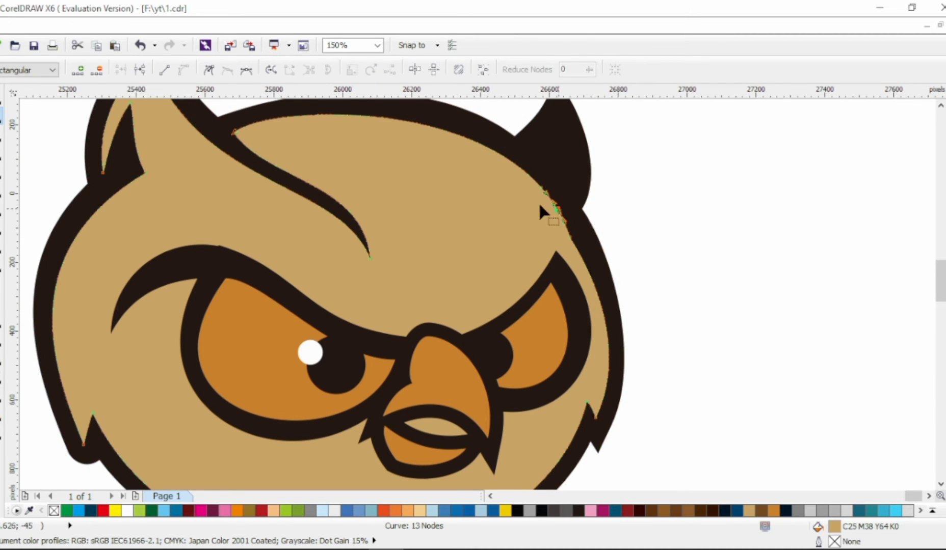
double_click(541, 202)
drag(512, 239, 512, 213)
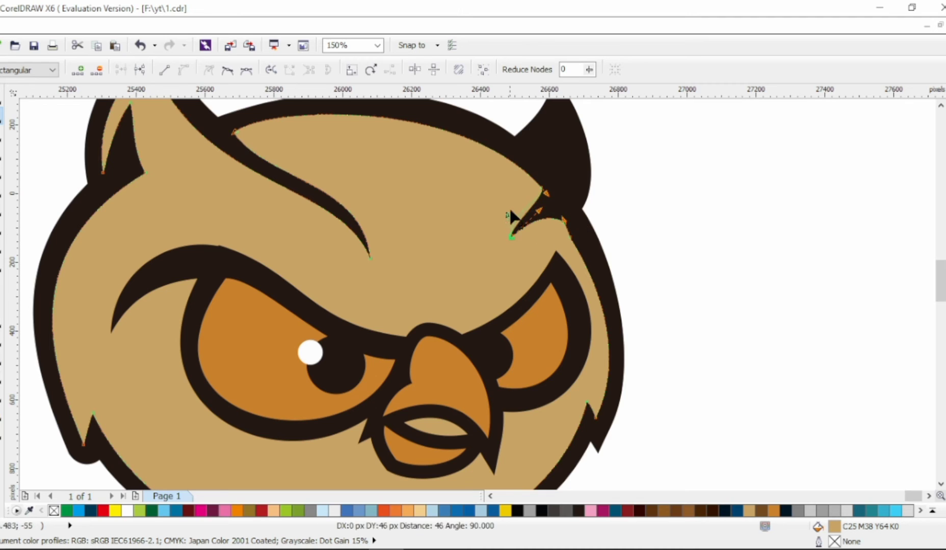
scroll(525, 224, down, 2)
scroll(530, 234, up, 2)
drag(601, 206, 580, 179)
drag(587, 188, 578, 189)
Adjust the tan fill's curves along the forehead line at the left ear to make the tapering black line thicker
click(279, 127)
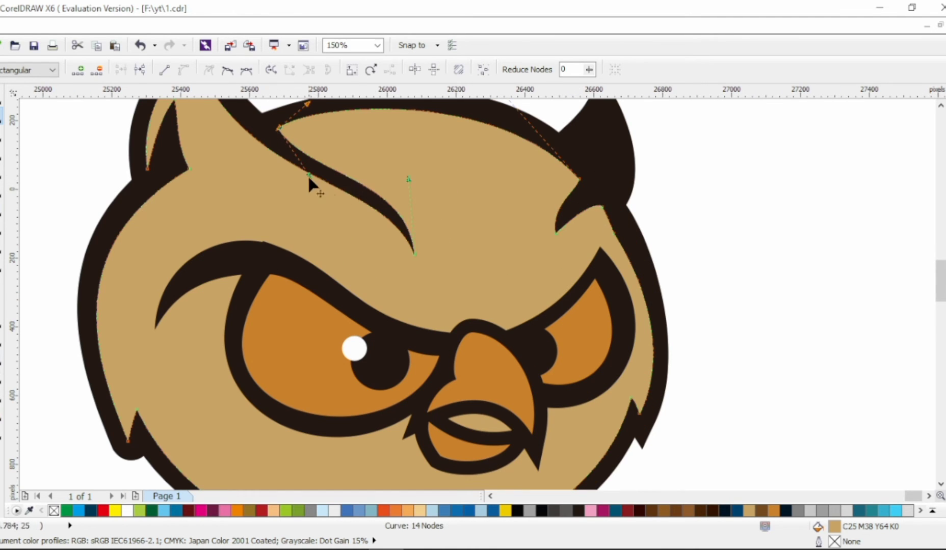
drag(308, 175, 310, 167)
drag(414, 253, 408, 253)
drag(404, 180, 420, 175)
scroll(381, 248, down, 1)
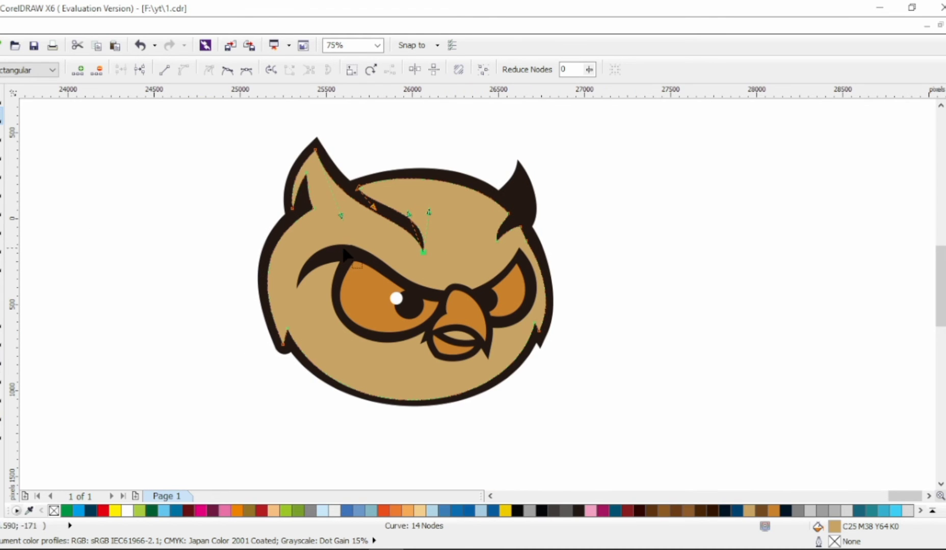
Draw a closed six-node shape over the beak and chin, and bend its upper edges into curves across the cheeks
key(space)
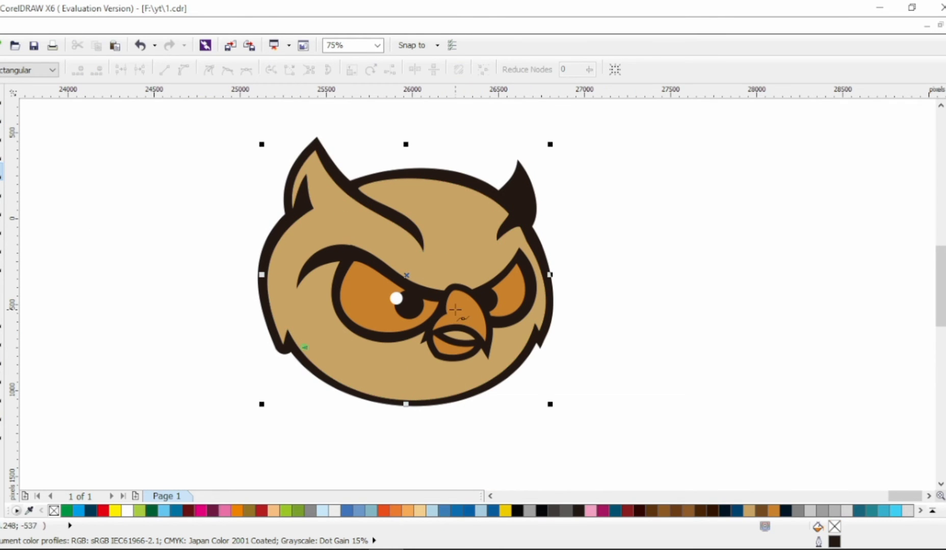
click(455, 307)
click(475, 302)
click(509, 372)
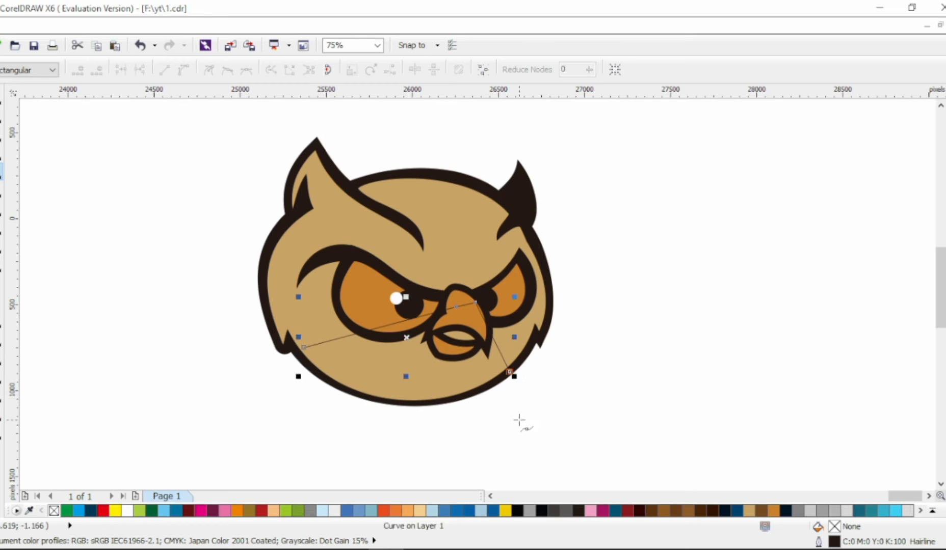
click(519, 419)
click(320, 424)
click(304, 348)
drag(304, 348, 294, 350)
key(ctrl+a)
click(183, 70)
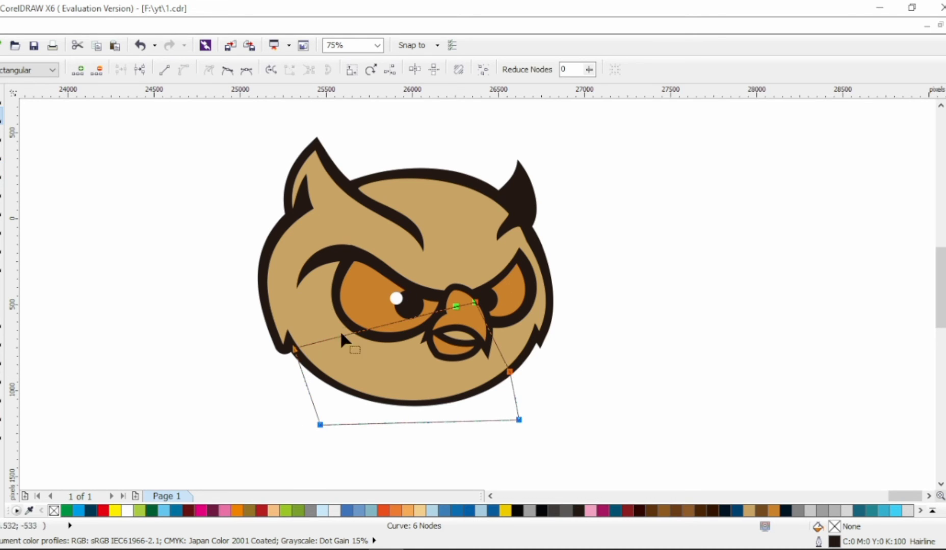
drag(371, 330, 374, 369)
drag(474, 302, 442, 306)
Trim the tan head fill with the chin shape and delete the shape, leaving the chin black
key(space)
shift+click(404, 197)
click(414, 70)
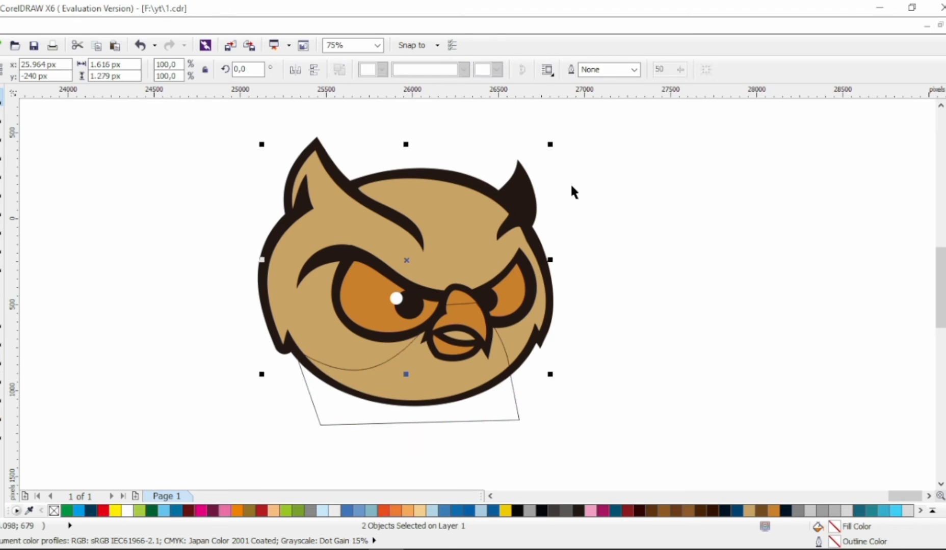
click(516, 408)
key(Delete)
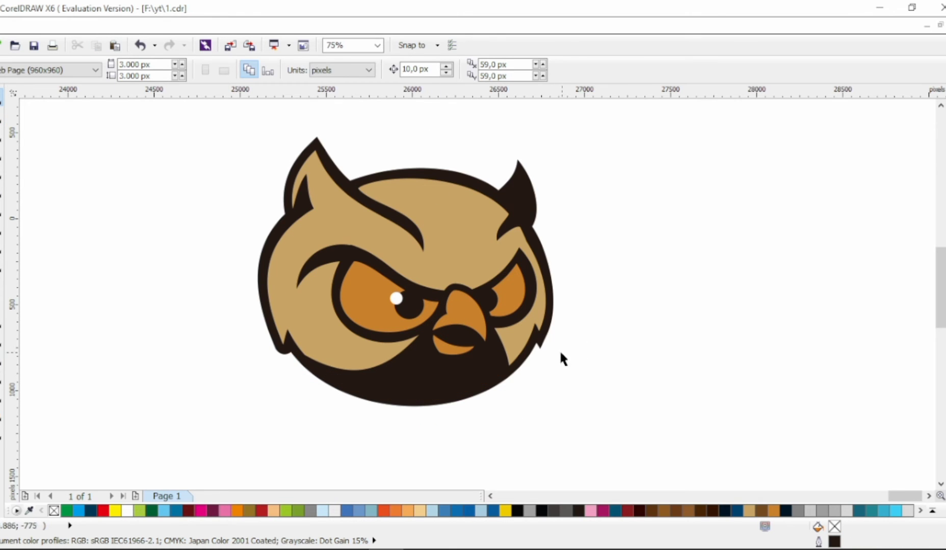
scroll(519, 287, down, 1)
scroll(506, 271, up, 2)
Refine the tan fill's curve on the forehead where it meets the right ear's base
click(1, 116)
click(459, 179)
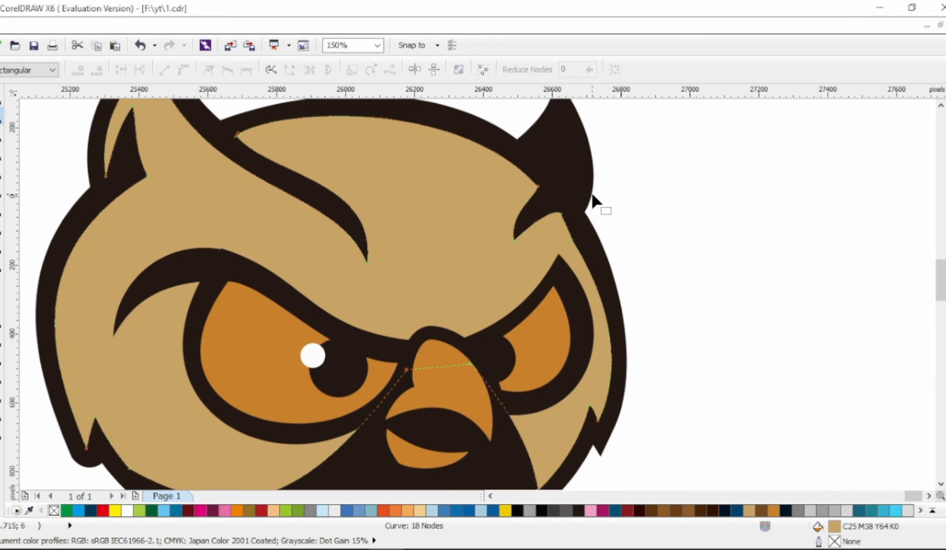
click(542, 194)
drag(540, 210, 544, 216)
scroll(533, 204, down, 1)
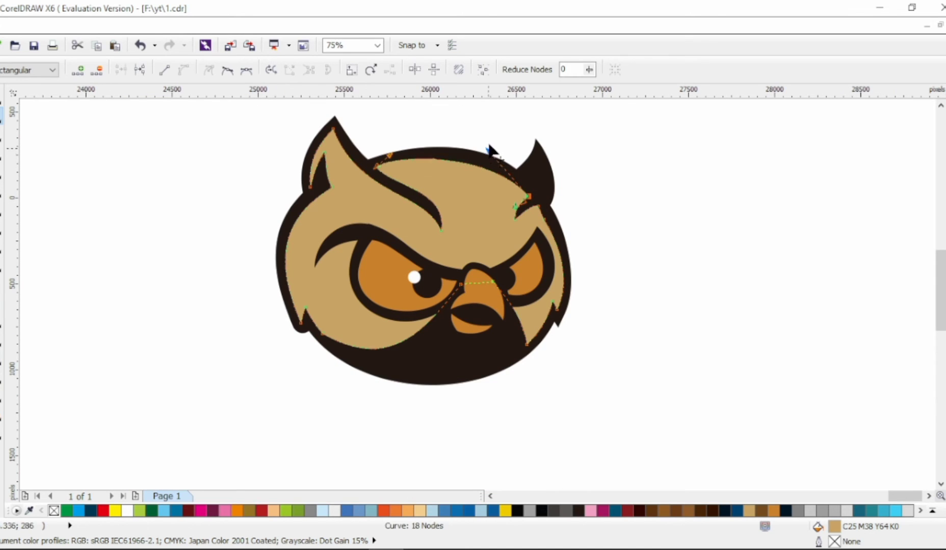
Add a node to the black contour at the right ear and carve a curved notch into the ear's inner edge
click(549, 173)
scroll(553, 178, up, 1)
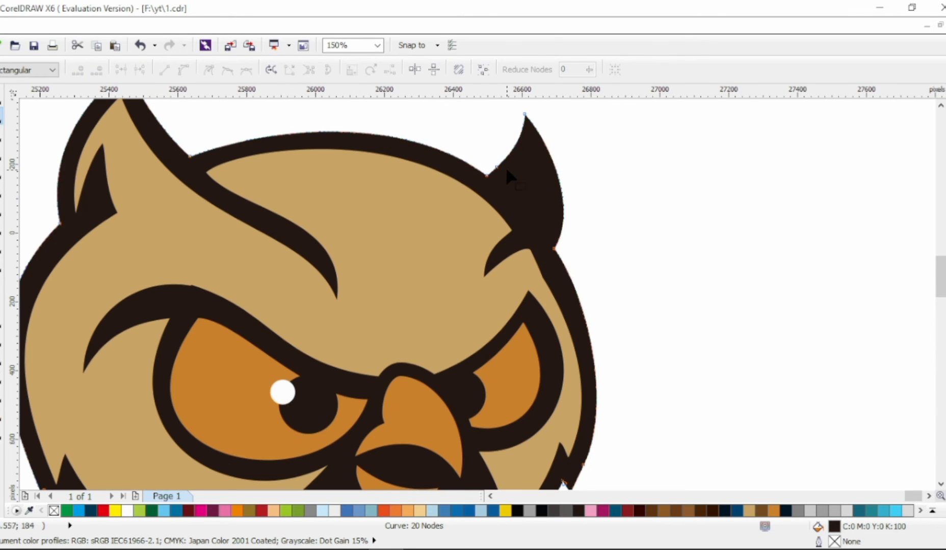
drag(486, 175, 513, 203)
drag(448, 154, 428, 116)
double_click(504, 182)
drag(504, 183, 530, 196)
drag(530, 153, 528, 152)
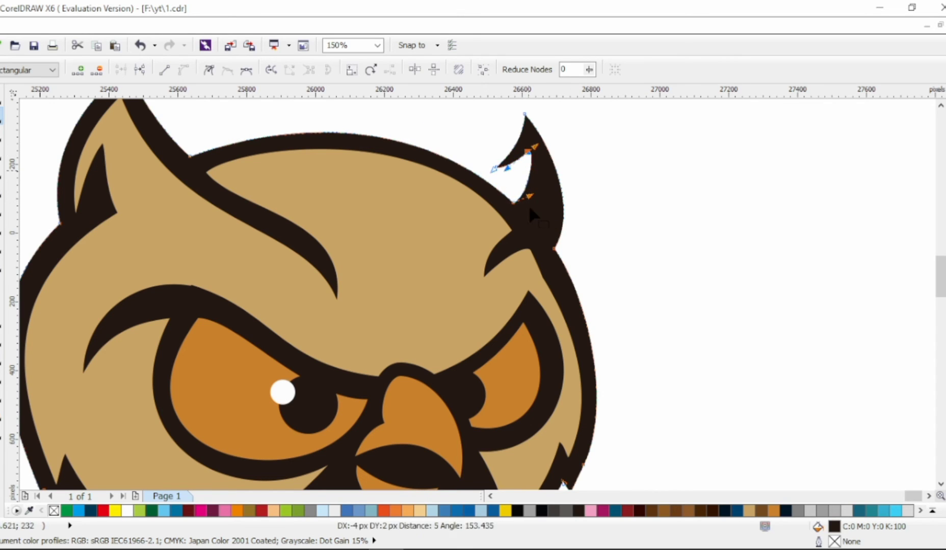
drag(513, 202, 516, 205)
Make the right ear's tip node smooth and curve the tip into a rounded hook
drag(524, 114, 560, 147)
click(229, 71)
drag(575, 213, 544, 166)
scroll(568, 194, down, 1)
scroll(550, 138, up, 1)
scroll(607, 161, down, 1)
click(1, 97)
click(275, 252)
scroll(276, 251, down, 1)
scroll(397, 305, up, 1)
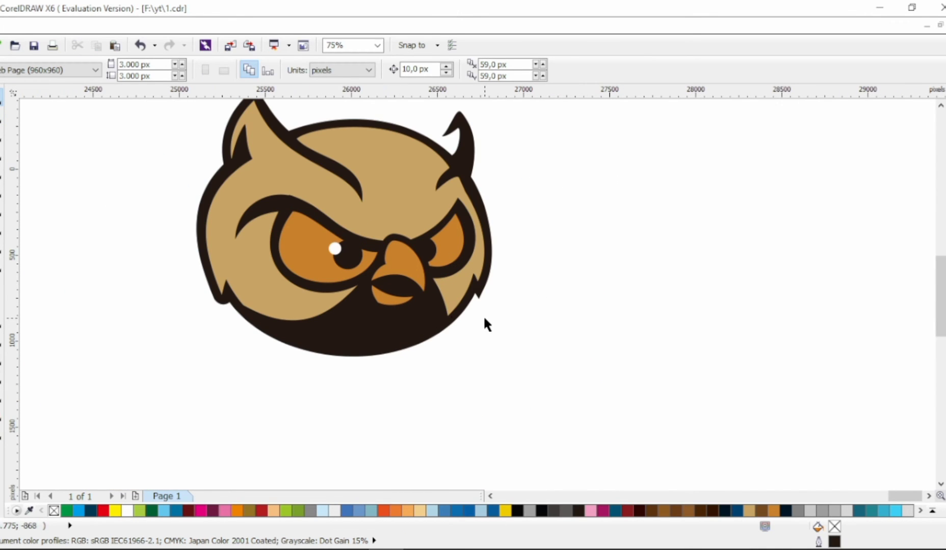
Draw a three-node closed shape beside the left eye and bend it into a tapering crescent hanging from the brow
key(F10)
click(279, 211)
click(271, 299)
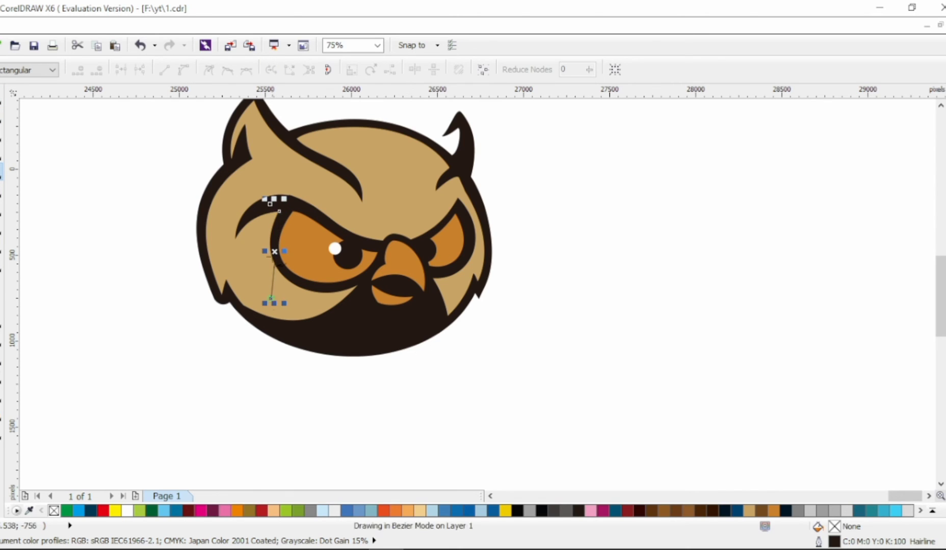
click(270, 204)
key(F10)
drag(219, 152, 351, 334)
click(183, 70)
mouse_move(271, 245)
mouse_down()
mouse_move(243, 245)
mouse_move(258, 252)
mouse_up()
drag(243, 239, 247, 239)
drag(272, 299, 250, 269)
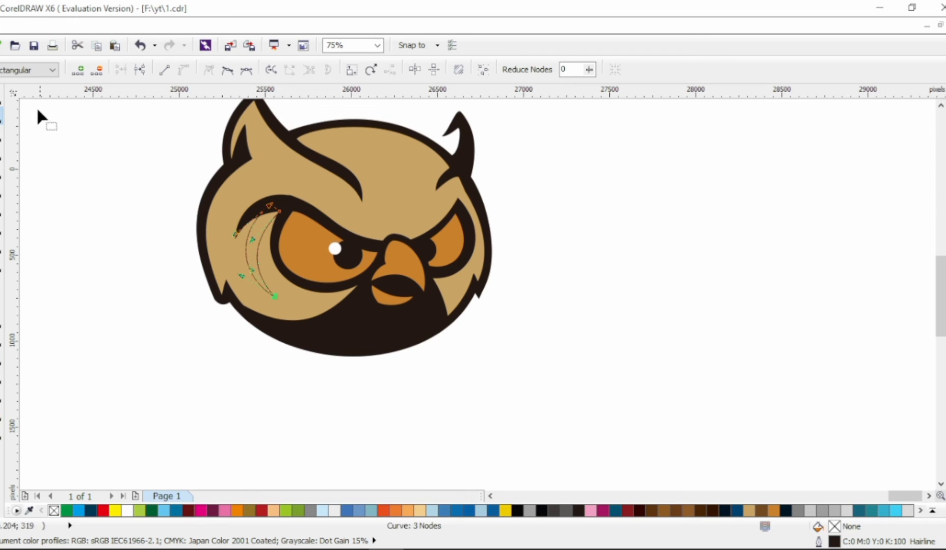
Fill the crescent beside the left eye with black and remove its outline
click(1, 96)
drag(298, 201, 264, 220)
click(313, 297)
click(601, 251)
scroll(641, 236, left, 1)
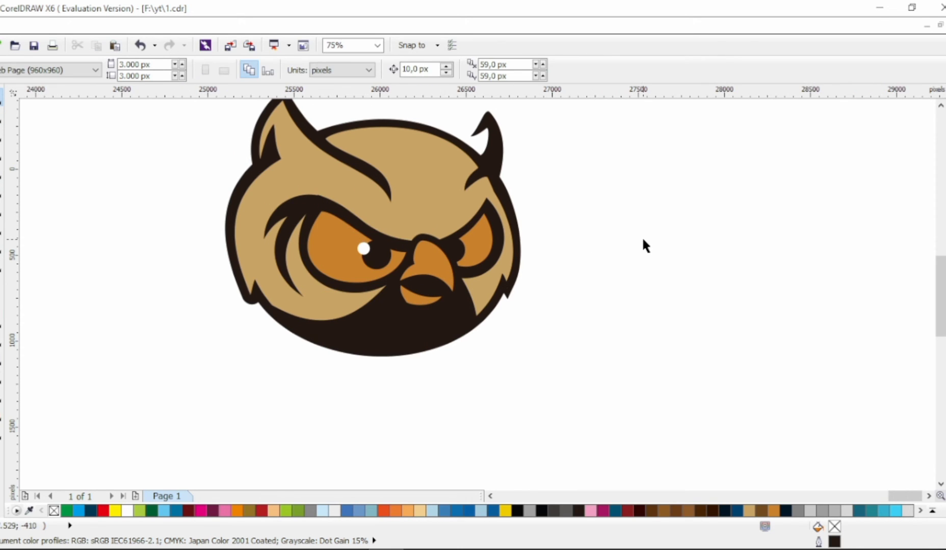
scroll(640, 237, left, 1)
Trim the left eye's orange fill with its black pupil
click(395, 262)
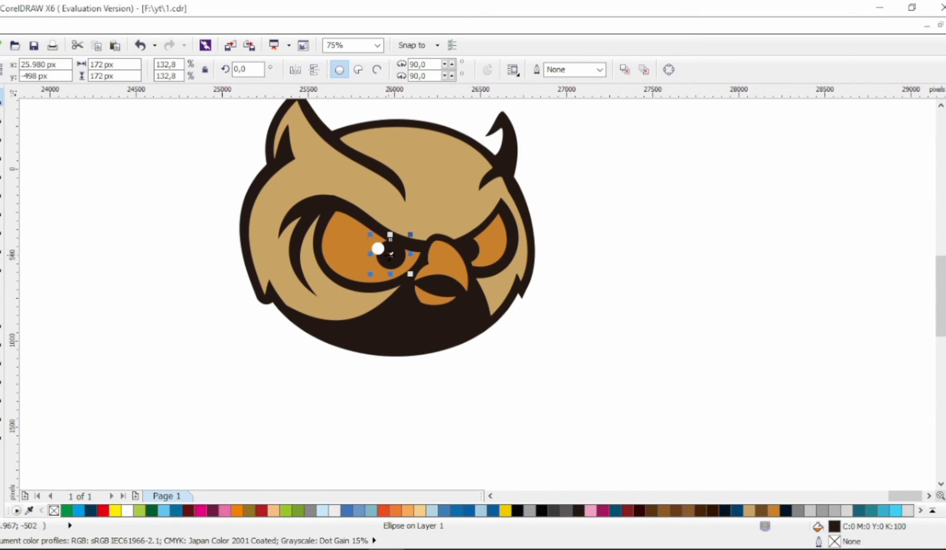
scroll(395, 262, up, 2)
click(467, 242)
click(406, 241)
shift+click(434, 256)
click(445, 70)
Try to trim the right eye's orange fill with its pupil, and undo the trim
click(559, 237)
shift+click(595, 222)
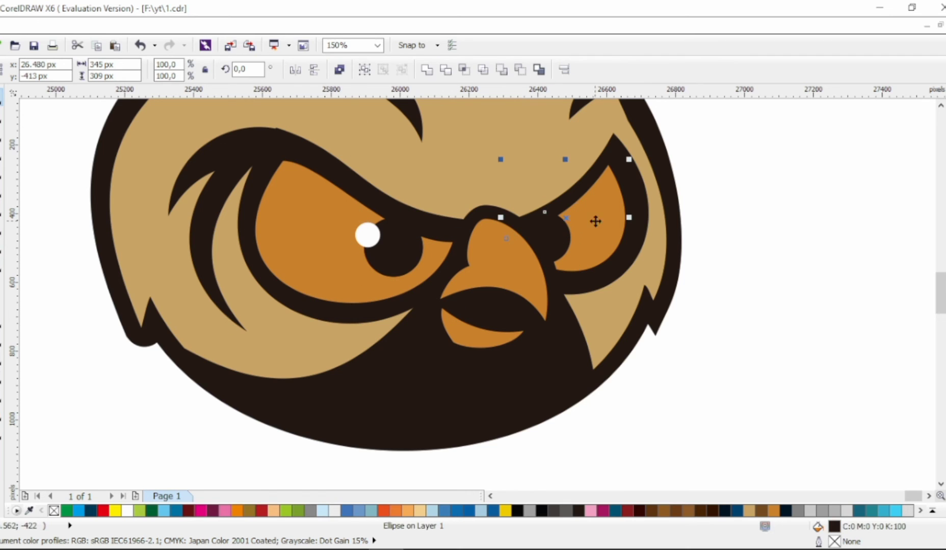
click(446, 70)
click(404, 231)
click(545, 236)
click(516, 248)
shift+click(330, 272)
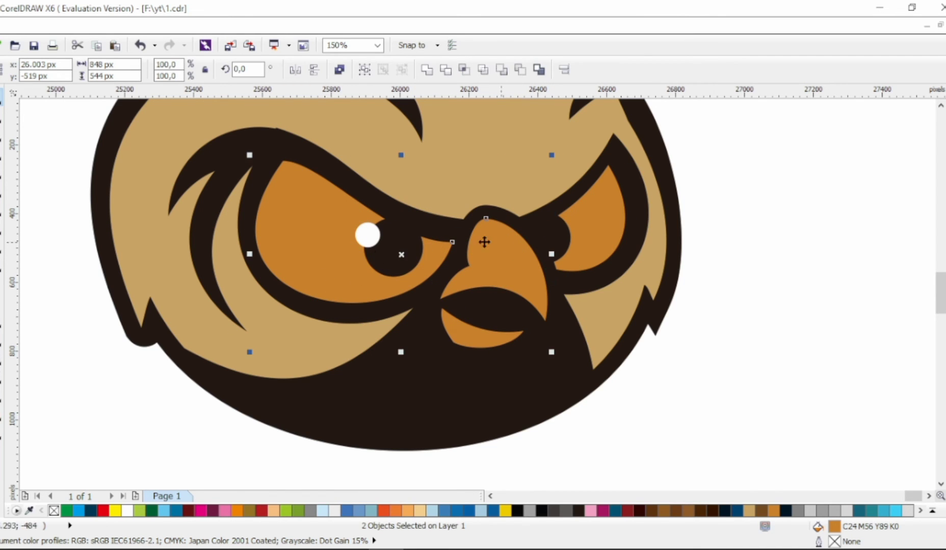
click(369, 242)
shift+click(338, 265)
shift+click(585, 246)
scroll(585, 239, down, 2)
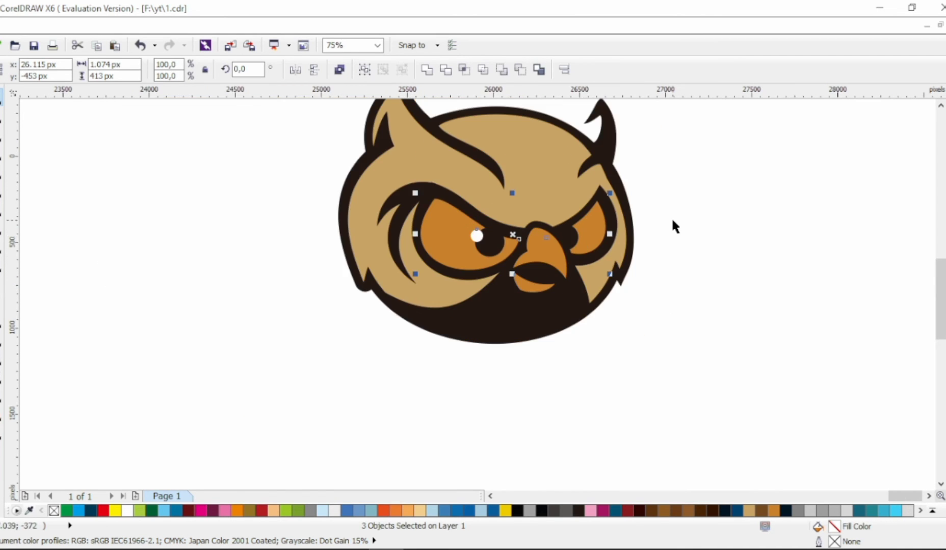
key(ctrl+z)
click(669, 229)
scroll(647, 244, up, 1)
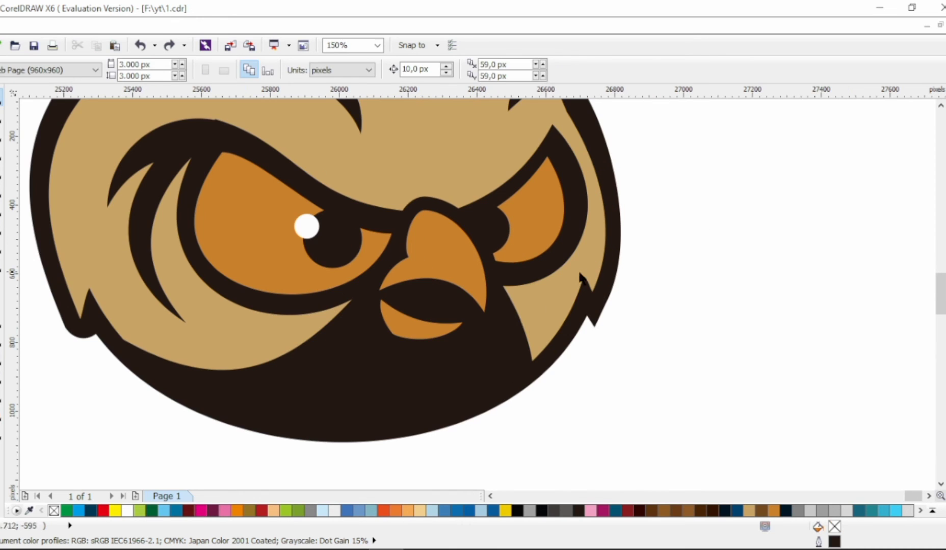
Trim the right eye's orange fill with its black pupil
click(511, 322)
click(493, 268)
shift+click(528, 190)
click(446, 73)
click(623, 225)
Weld the orange fills of both eyes and the beak into one object and bring it to the front
click(537, 229)
shift+click(273, 270)
shift+click(437, 330)
click(427, 68)
scroll(441, 166, down, 1)
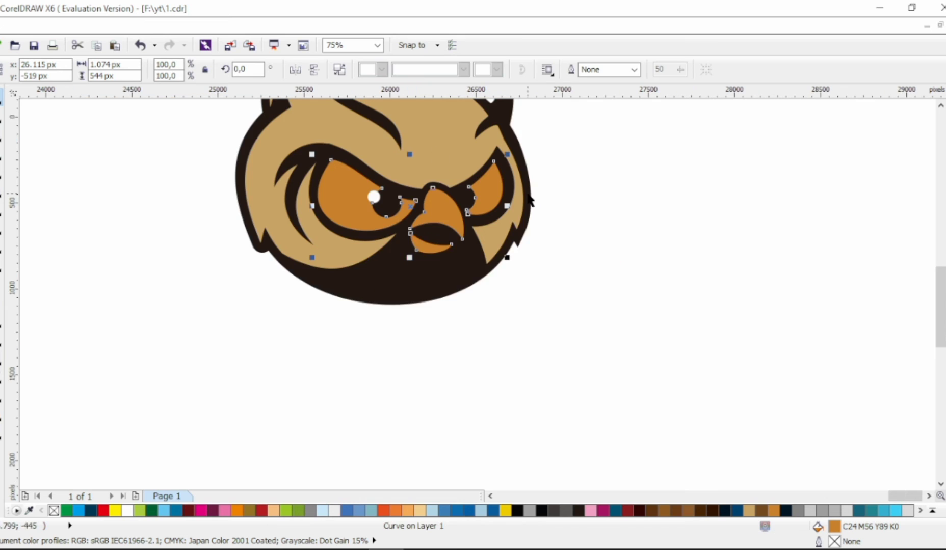
scroll(604, 190, up, 3)
key(shift+Page_Up)
click(605, 192)
key(alt+Left)
key(alt+Left)
key(alt+Left)
key(alt+Up)
click(478, 176)
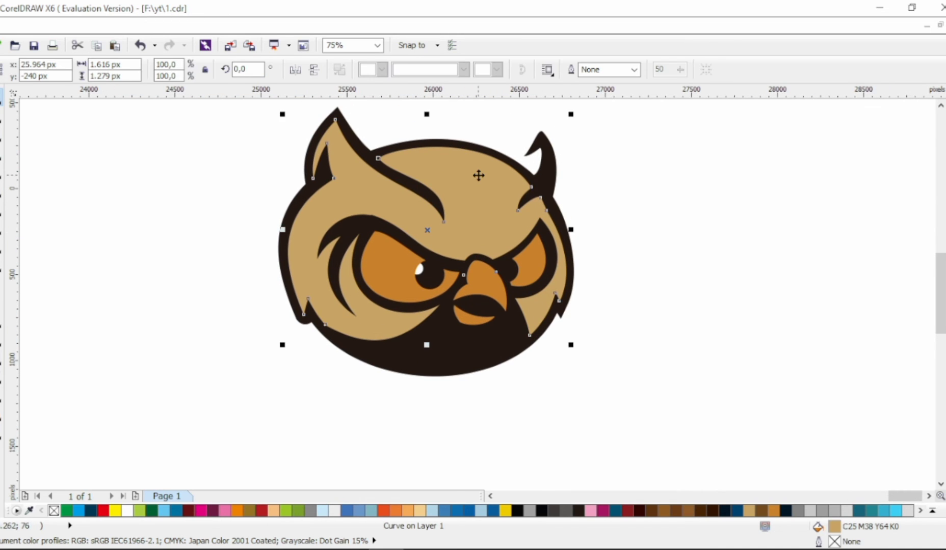
click(1, 116)
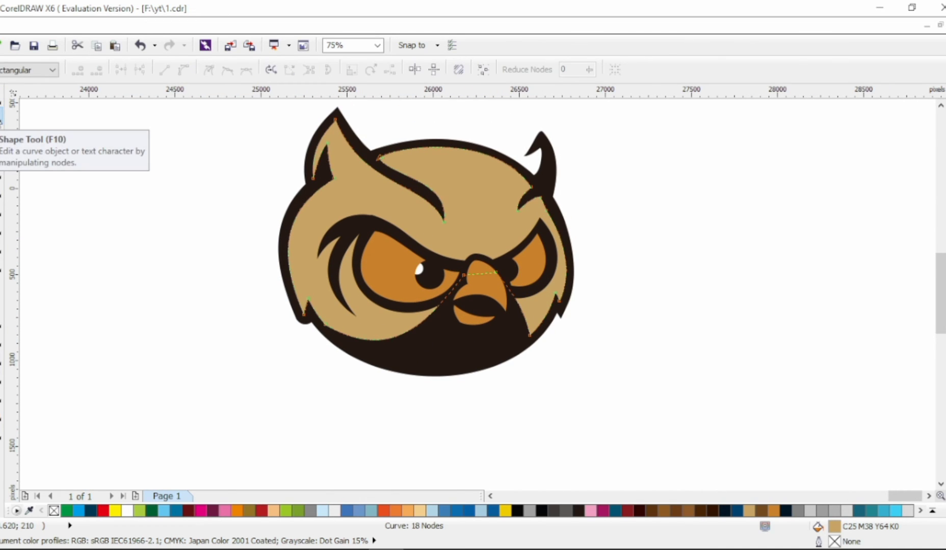
click(1, 97)
click(214, 173)
Select the black brow, cheek crescent, eye contours and beak contour together and merge them into one curve
click(344, 222)
shift+click(353, 229)
shift+click(388, 229)
shift+click(549, 236)
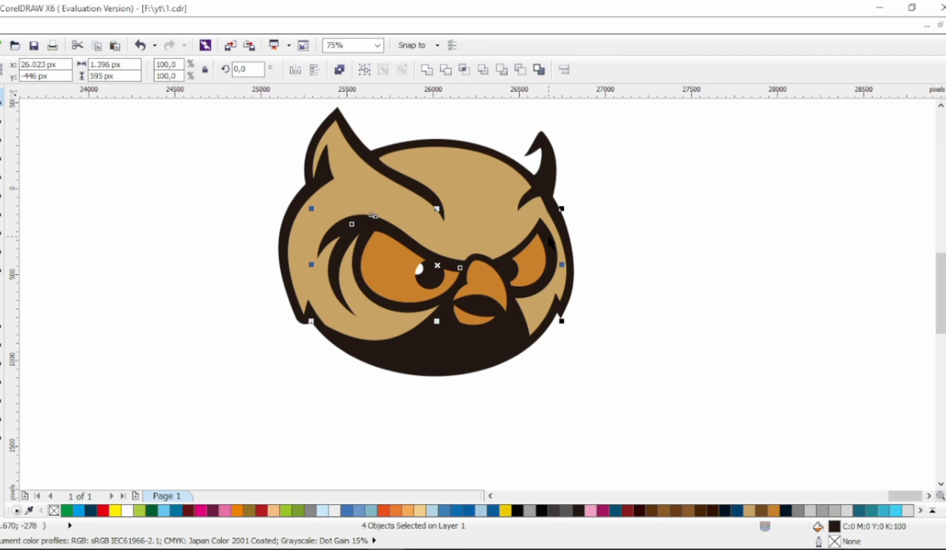
key(ctrl+l)
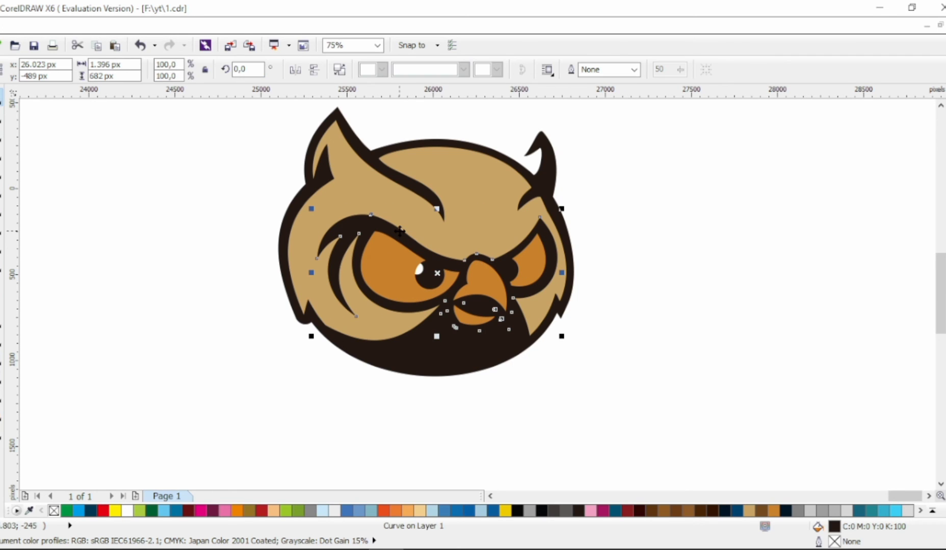
Delete surplus nodes from the merged black curve around the beak
click(1, 116)
scroll(474, 312, up, 1)
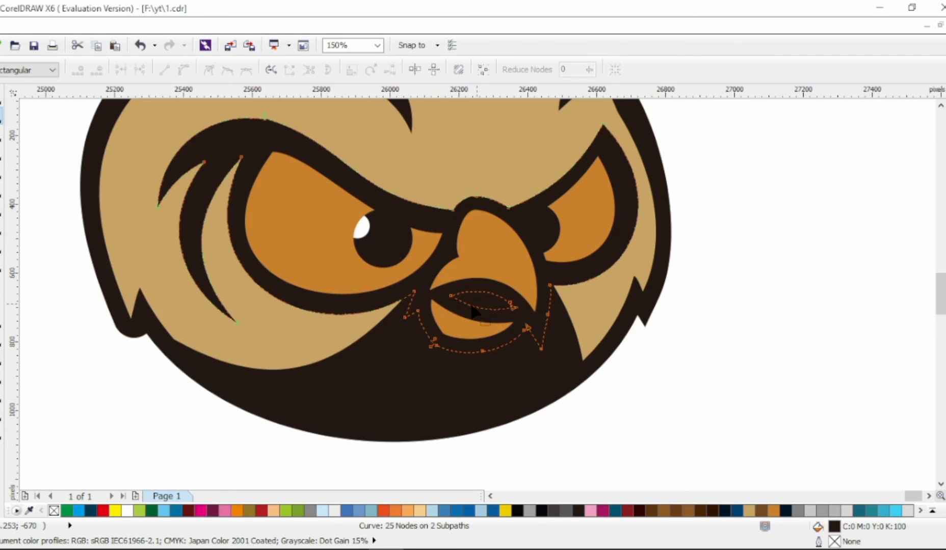
drag(526, 321, 528, 322)
key(Delete)
Trim the tan head fill with the merged black curve and delete that curve
click(1, 98)
scroll(248, 217, down, 1)
shift+click(342, 176)
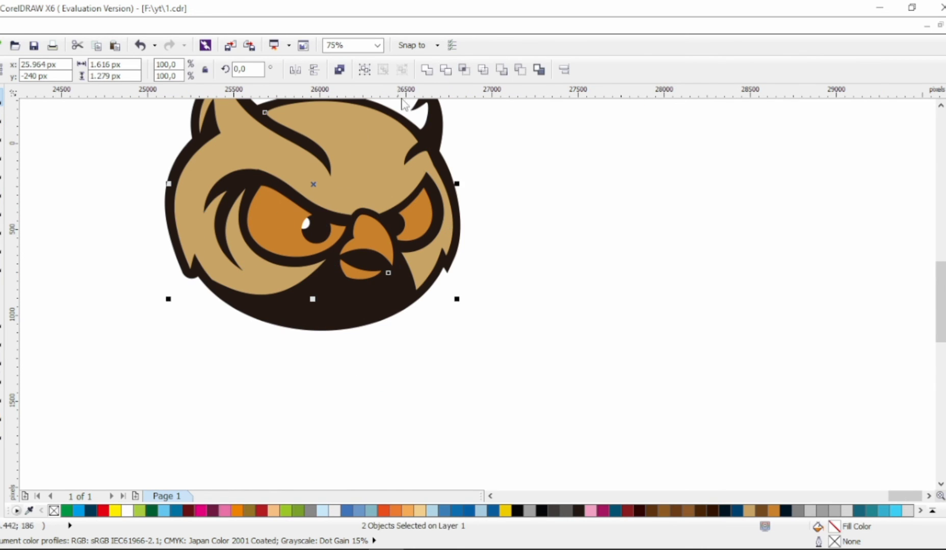
click(445, 70)
key(Delete)
click(349, 310)
key(alt+Left)
click(302, 287)
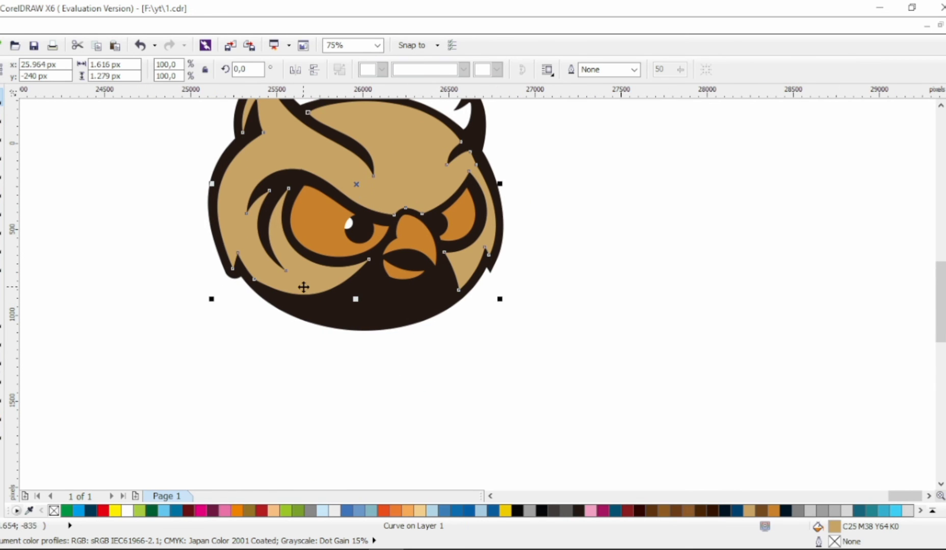
Add a node on the tan head fill's edge above the left brow and reshape the edge into a smooth arch
key(alt+Up)
key(F10)
scroll(281, 228, up, 1)
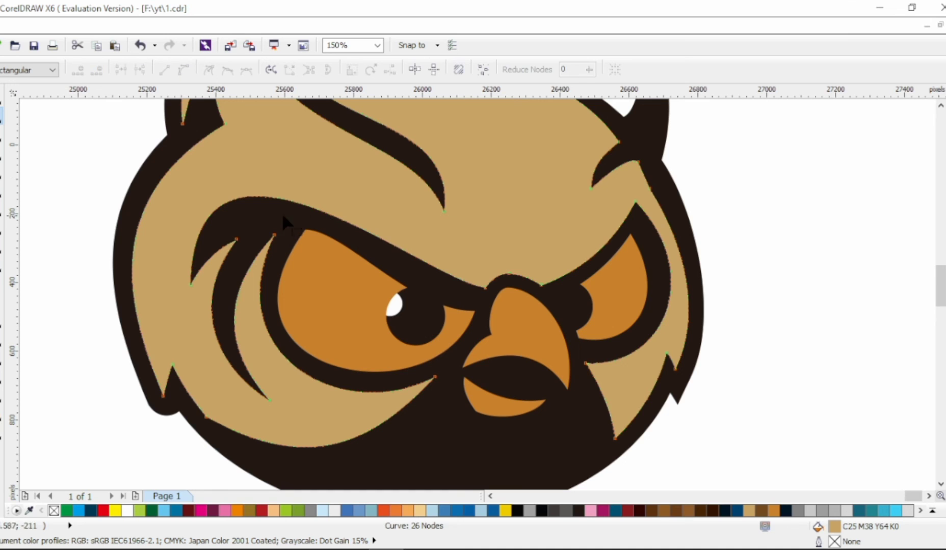
drag(292, 201, 296, 198)
drag(242, 185, 257, 187)
drag(192, 201, 176, 207)
scroll(265, 221, down, 1)
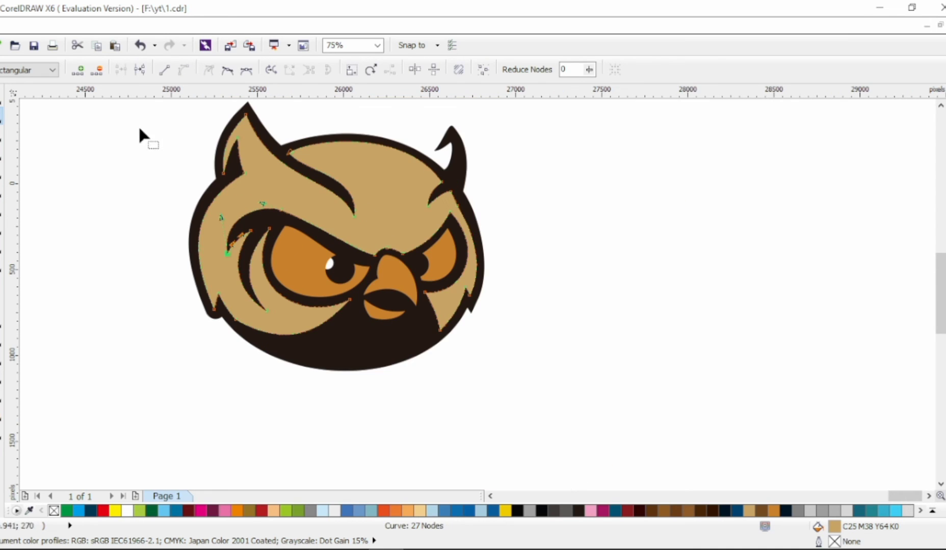
click(1, 97)
click(172, 194)
key(alt+Left)
key(alt+Up)
key(alt+Up)
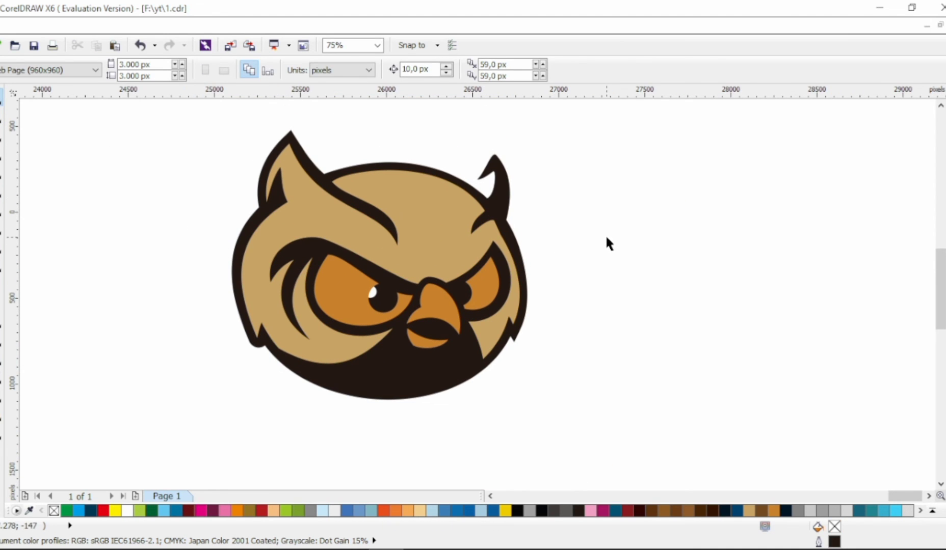
key(alt+Up)
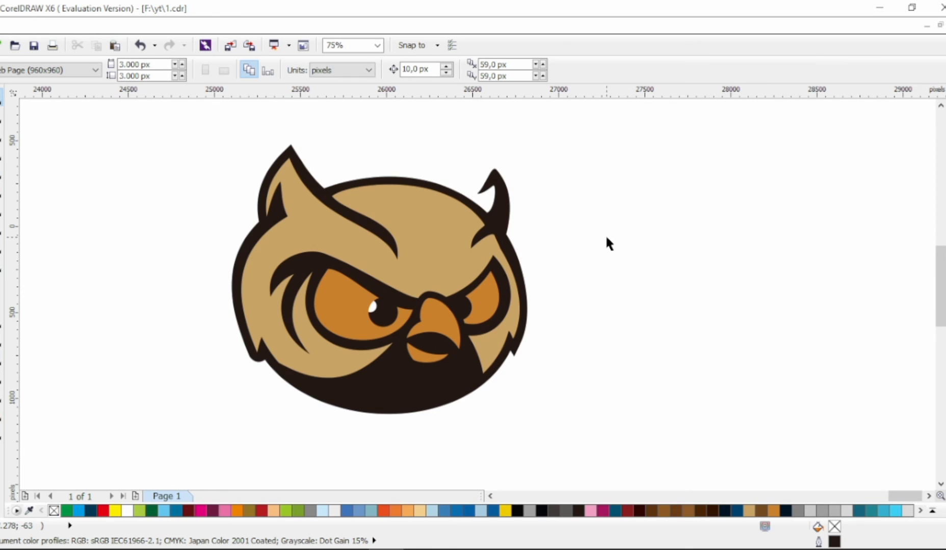
Bring the white highlight circle of the left eye to the front
click(455, 193)
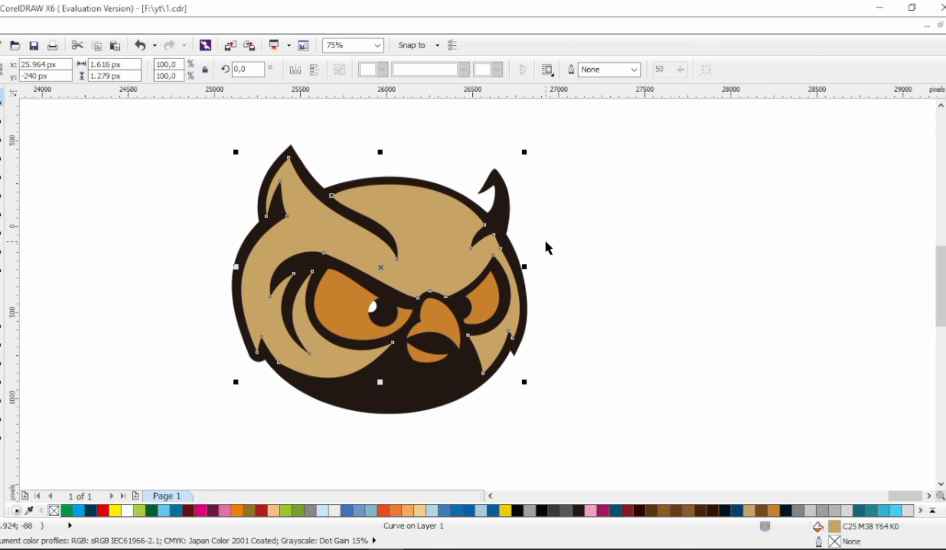
click(620, 229)
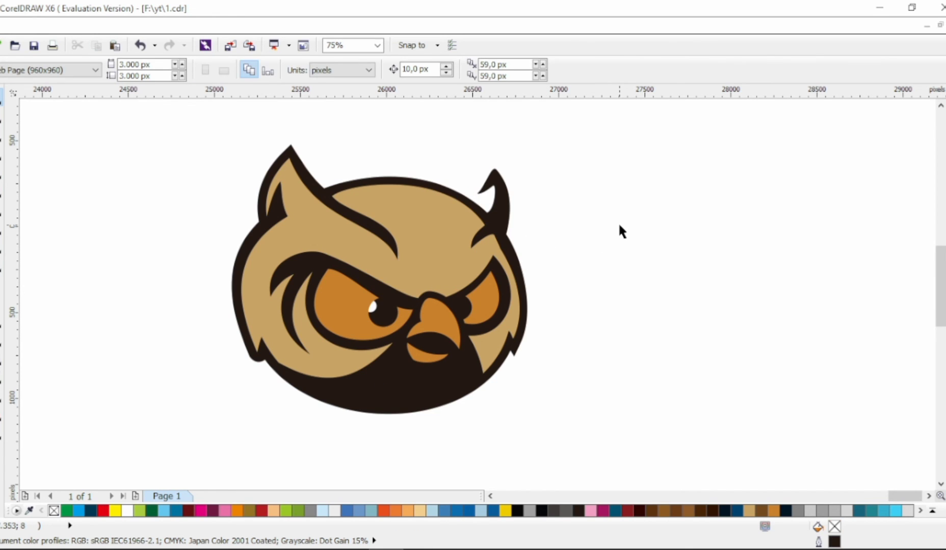
click(374, 308)
key(shift+Page_Up)
click(592, 265)
Add a one-step outside contour with a 50 px offset to the black head silhouette
click(418, 179)
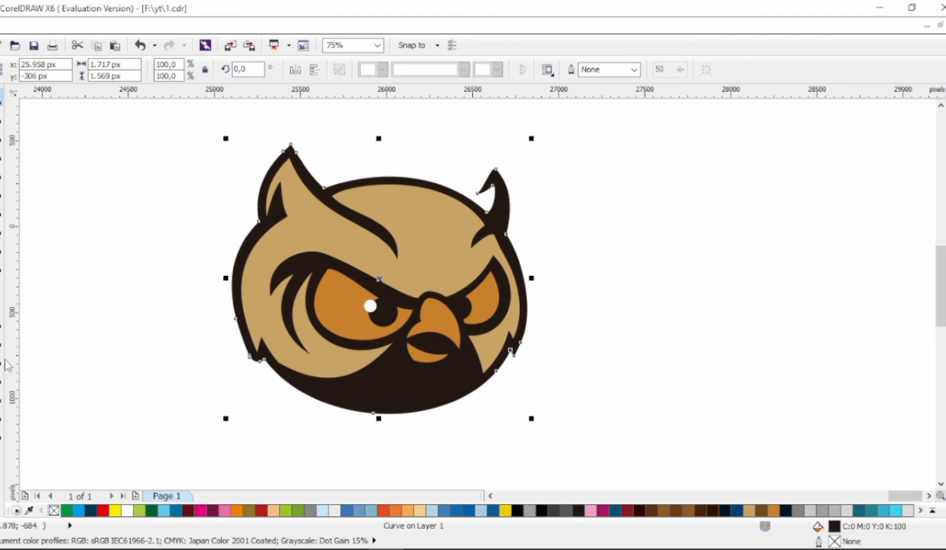
click(3, 358)
click(313, 70)
text(5)
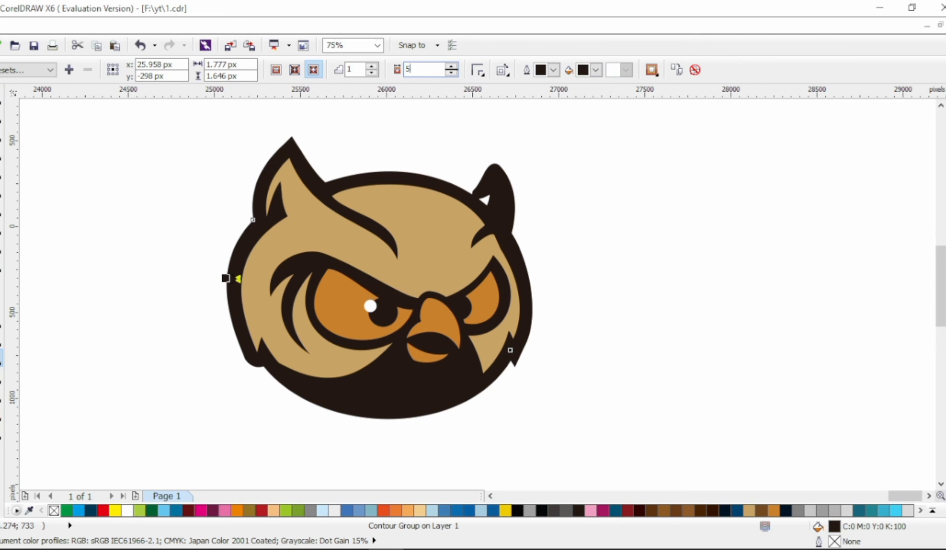
text(0)
key(Return)
Break the contour apart from the black head silhouette and fill it with the orange of the eyes
click(2, 97)
key(ctrl+k)
key(Escape)
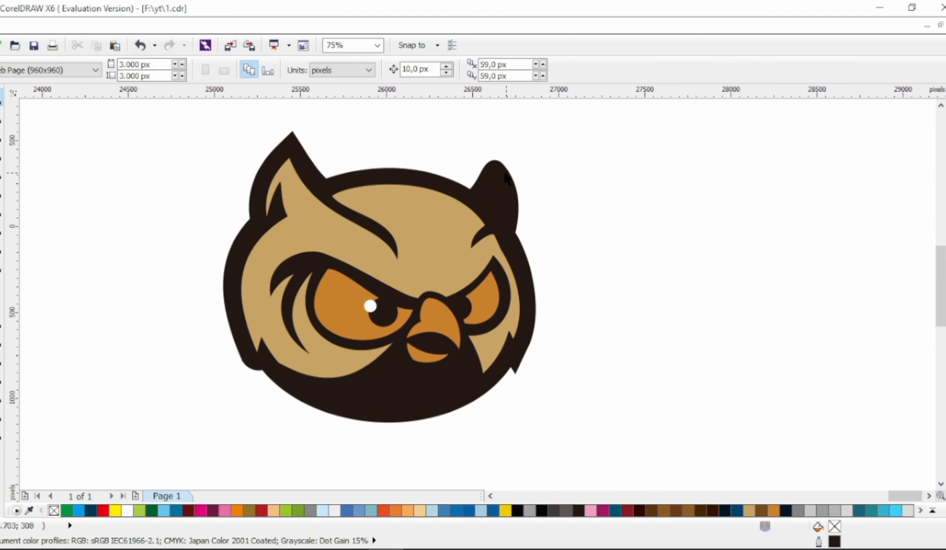
drag(483, 292, 528, 234)
click(579, 310)
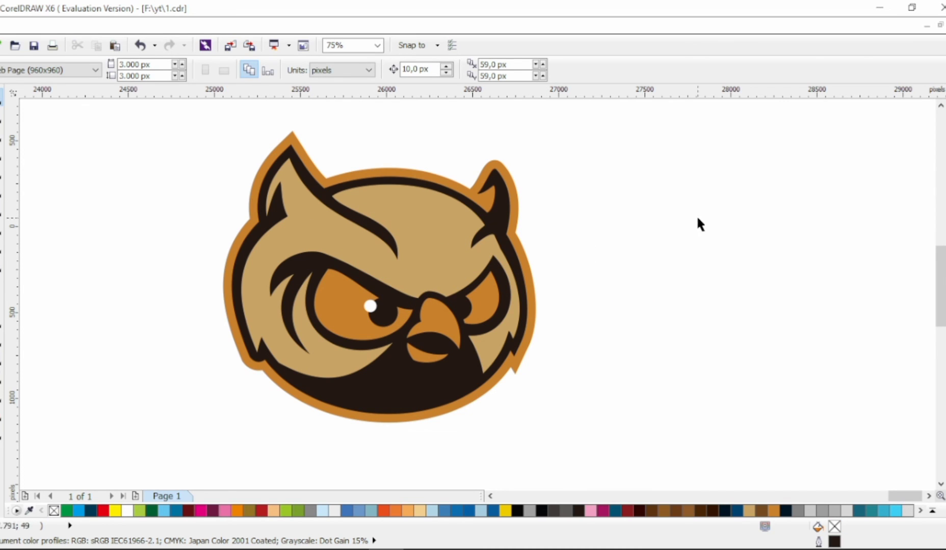
Delete surplus nodes from the orange outline around the lower-left cheek tuft and smooth the curve there
click(253, 235)
scroll(237, 371, up, 4)
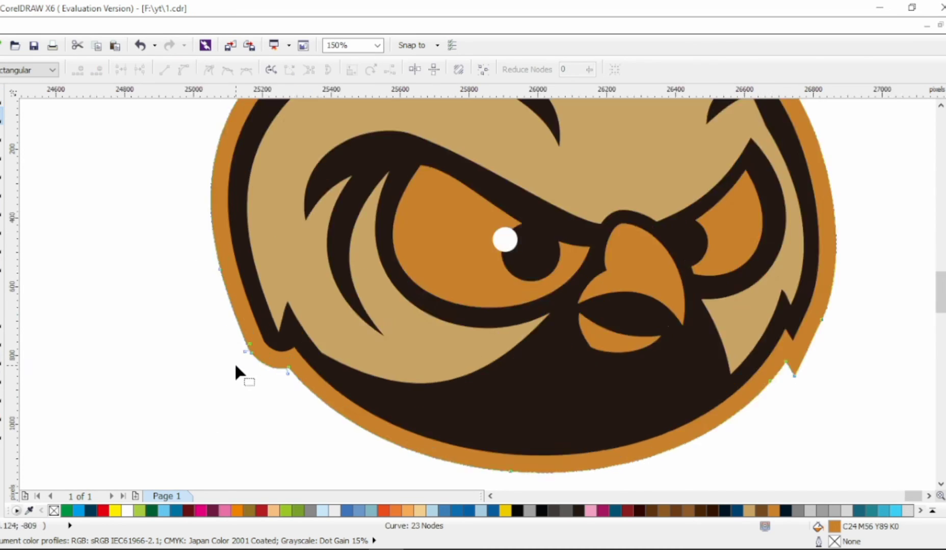
click(342, 372)
scroll(341, 378, down, 2)
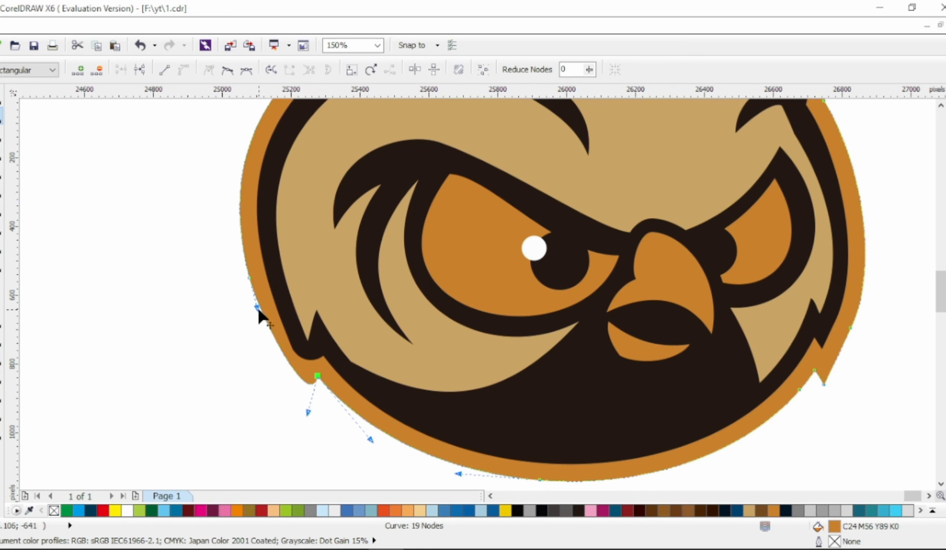
click(249, 278)
scroll(620, 367, down, 2)
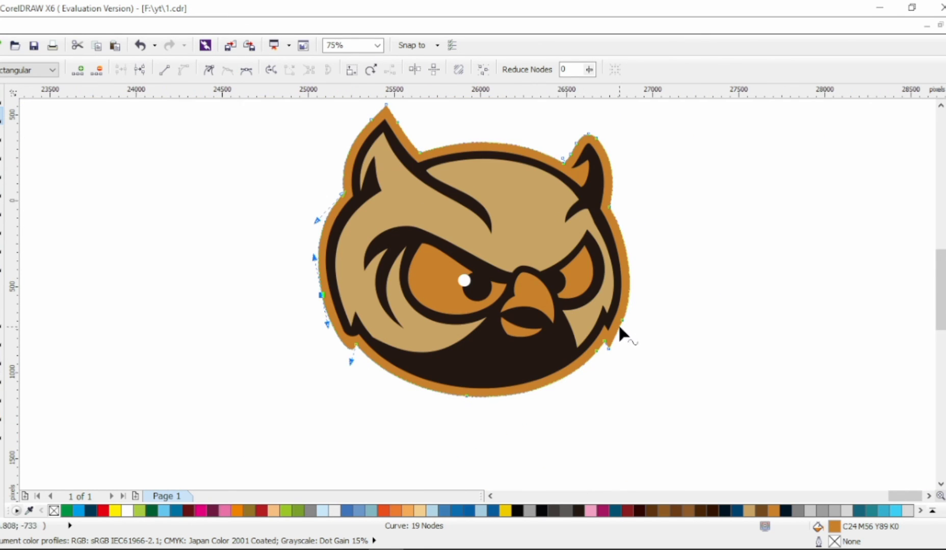
key(space)
click(222, 193)
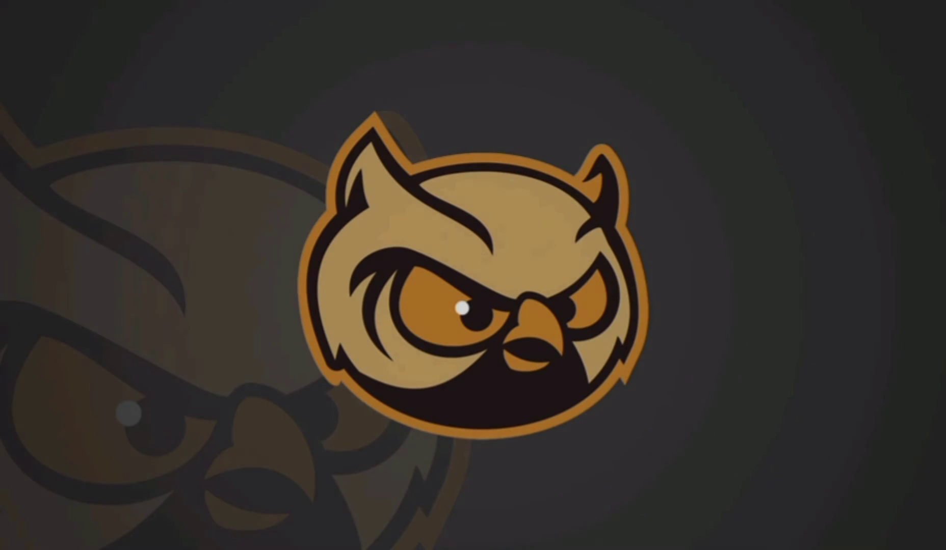